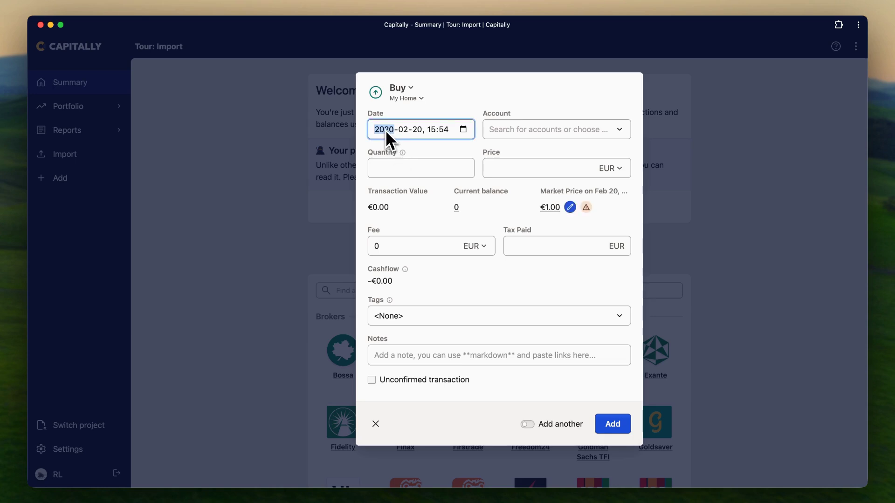
- Set the My Home purchase quantity to 100 and its market price on the purchase date to 5000 EUR
click(402, 172)
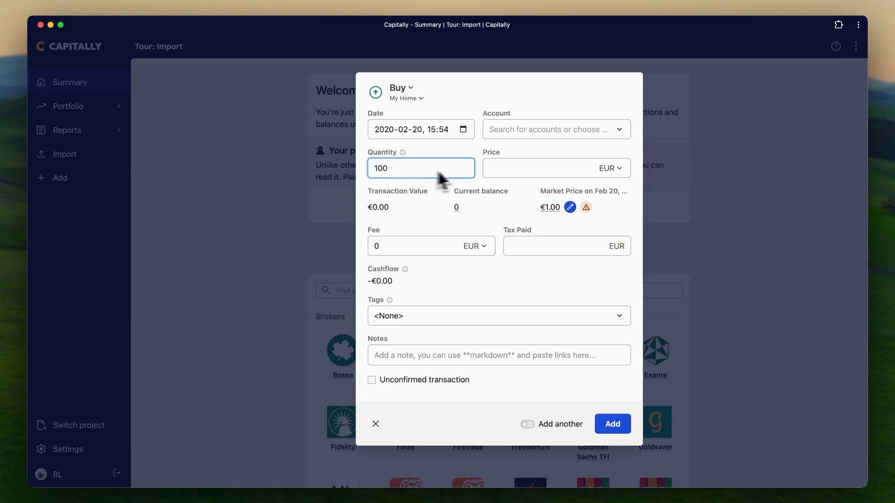
click(509, 173)
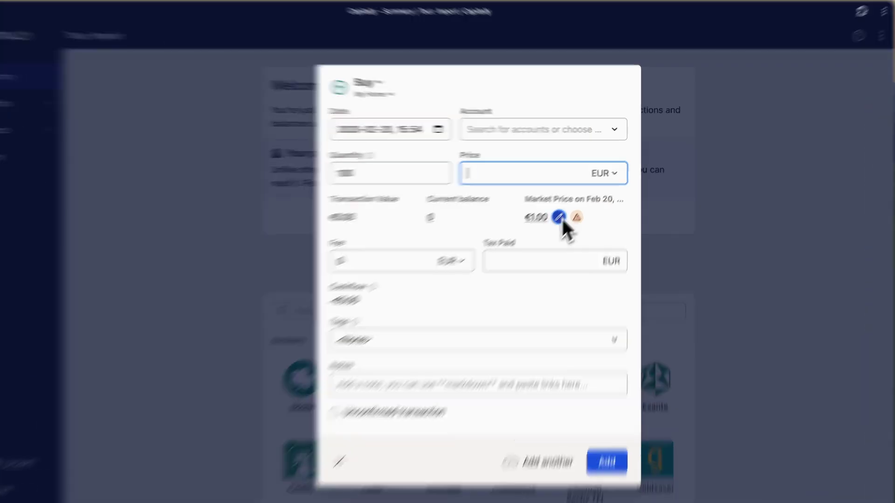
click(559, 217)
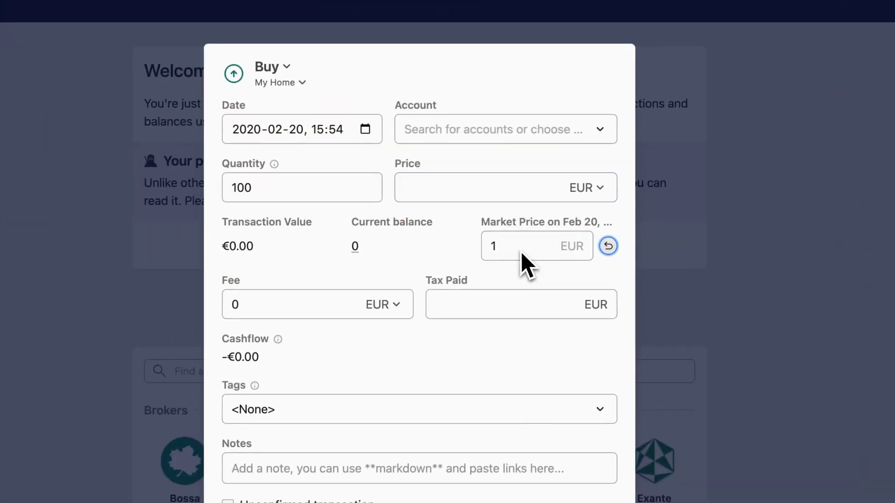
double_click(521, 254)
text(5000)
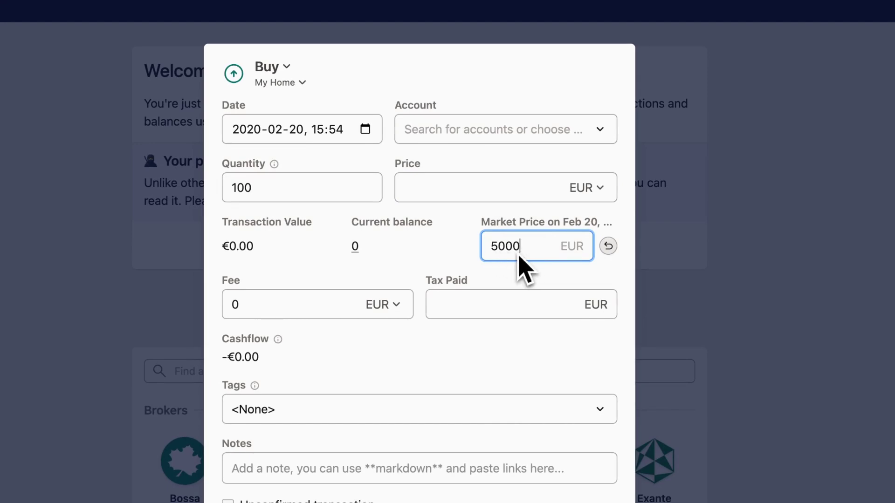
- Set the purchase price to 5000 EUR and add the My Home buy transaction
click(473, 191)
text(5)
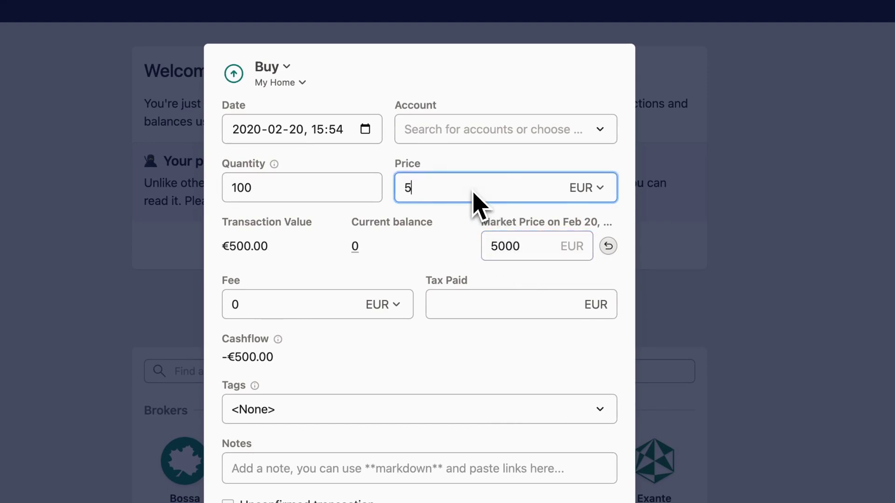
text(000)
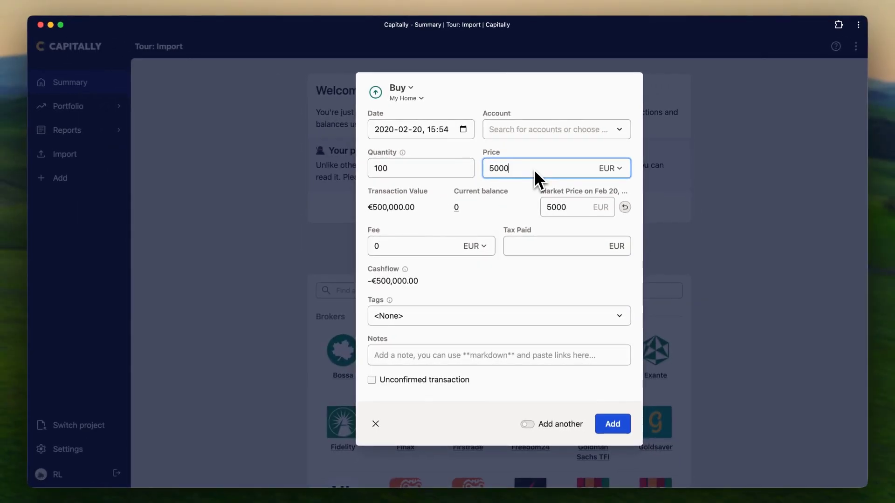
click(399, 249)
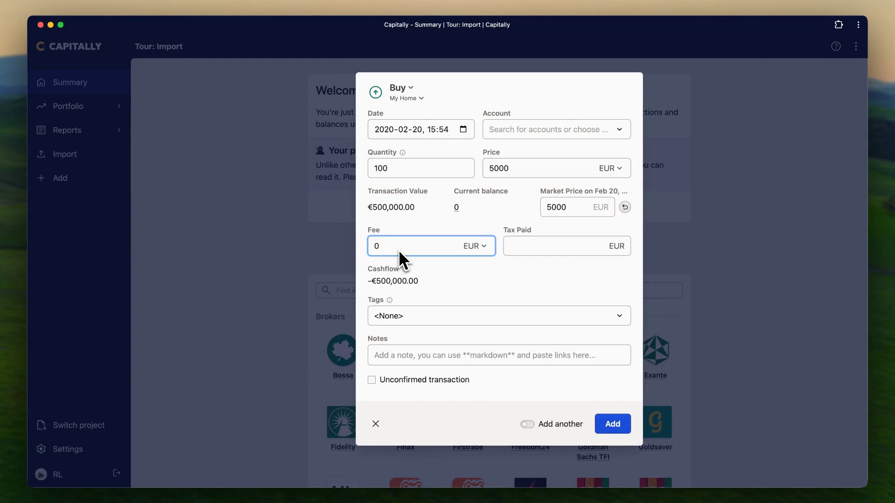
click(616, 423)
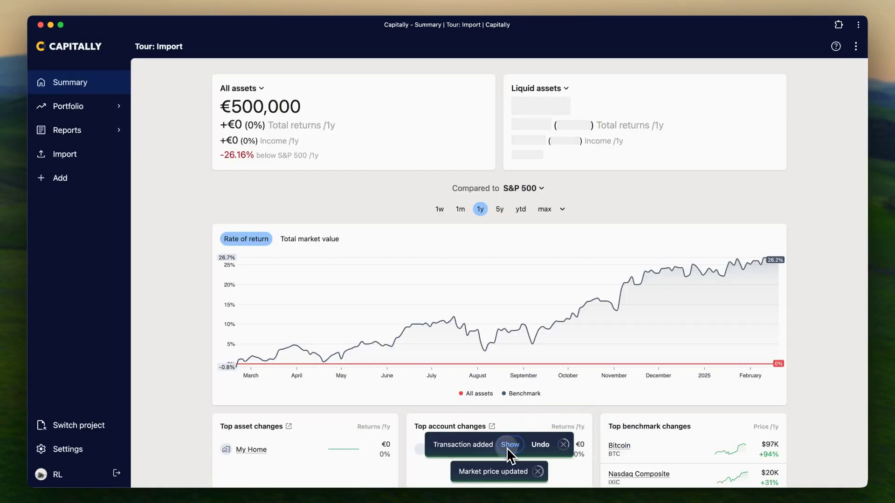
- Open My Home and start an Other Income / Expense / Fees transaction with a gained/lost value of 0
click(508, 446)
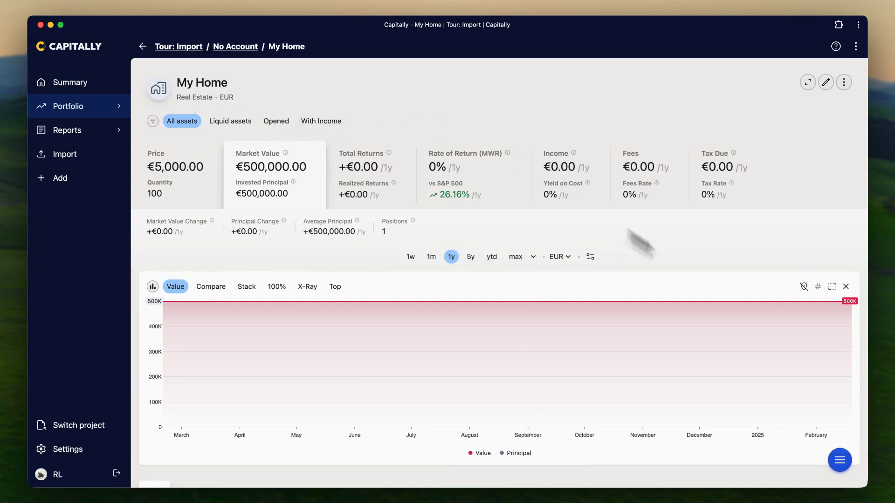
scroll(585, 236, down, 5)
click(818, 306)
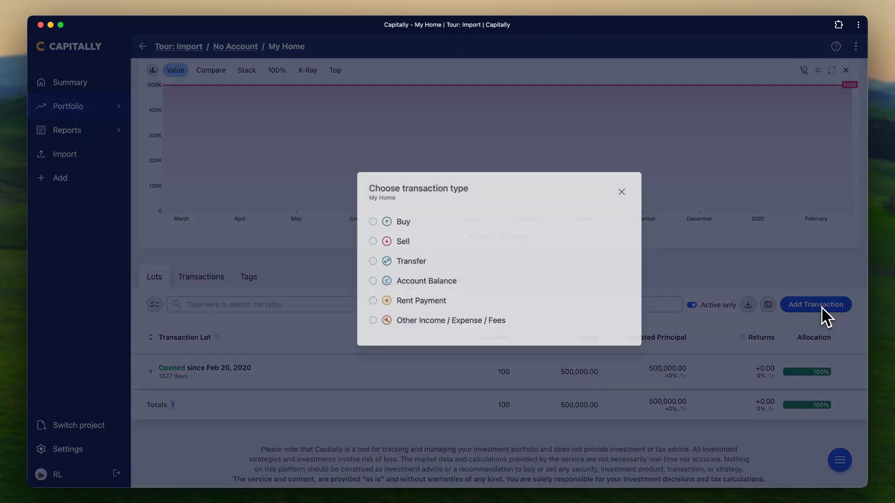
click(409, 321)
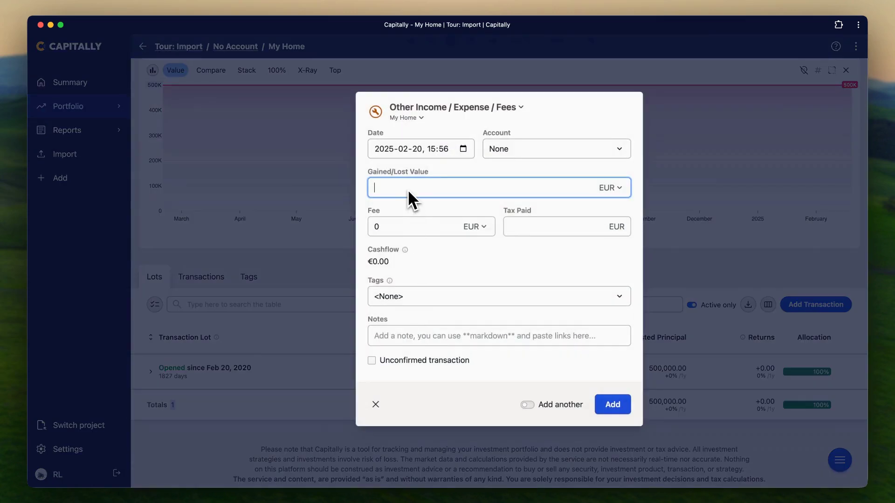
text(-100000)
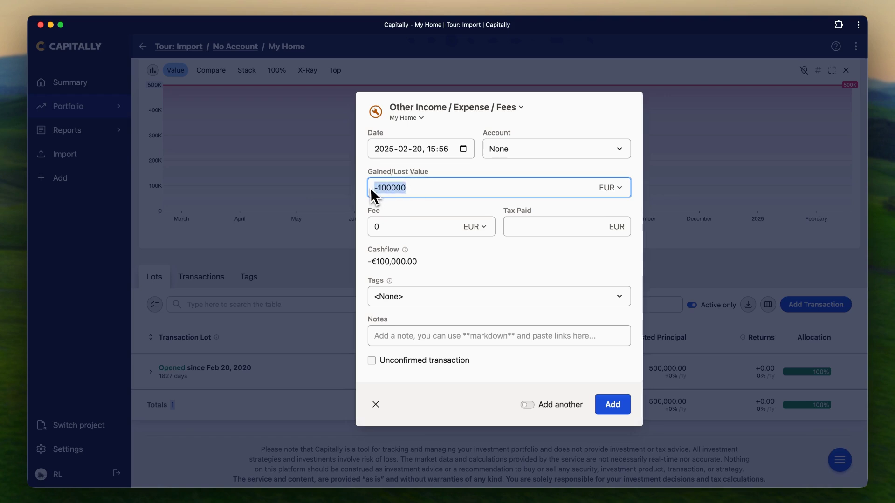
text(0)
- Set the fee to 100000 EUR and the date to 2020-03-20, and add the transaction
click(397, 229)
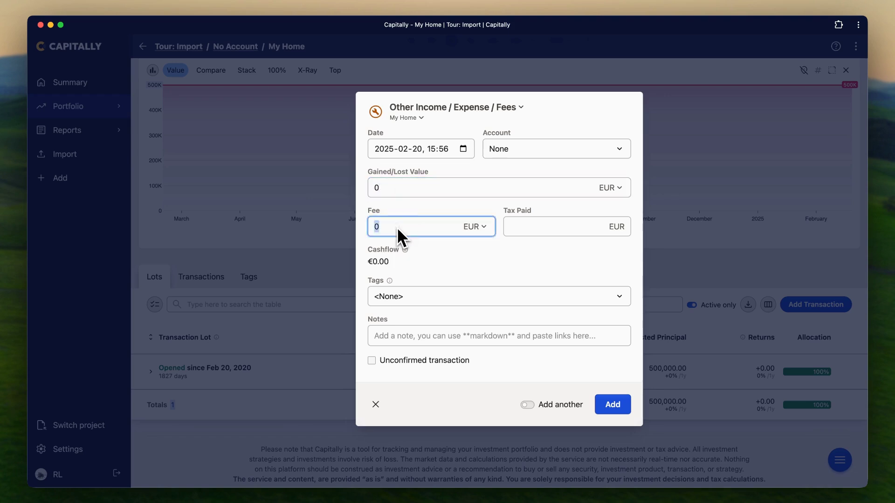
text(100000)
click(379, 148)
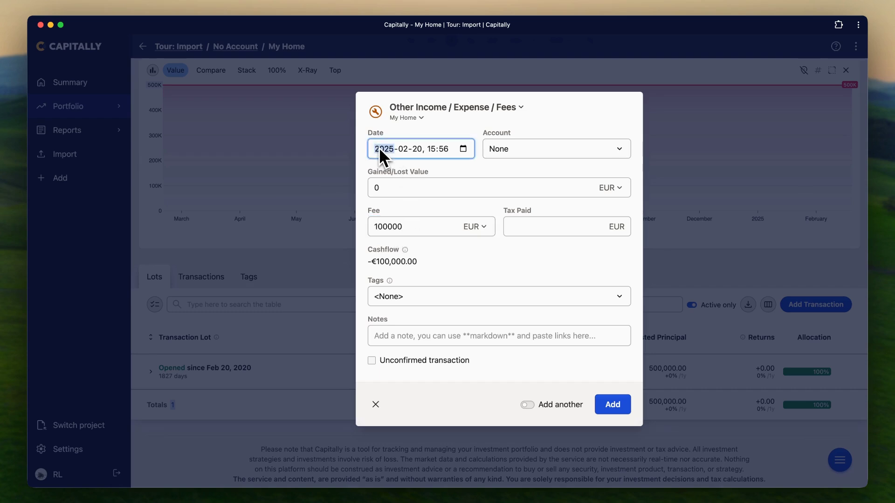
text(2020-03)
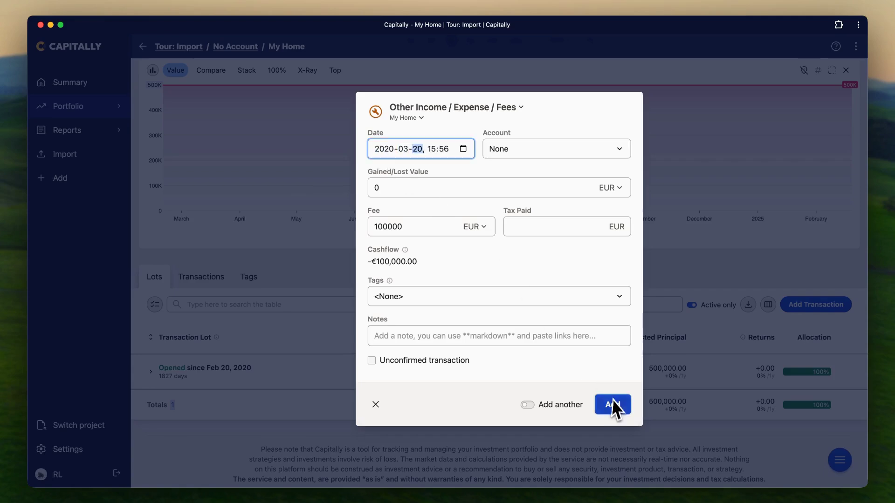
click(612, 404)
- Show My Home's performance figures and value chart over the maximum period
scroll(612, 403, up, 3)
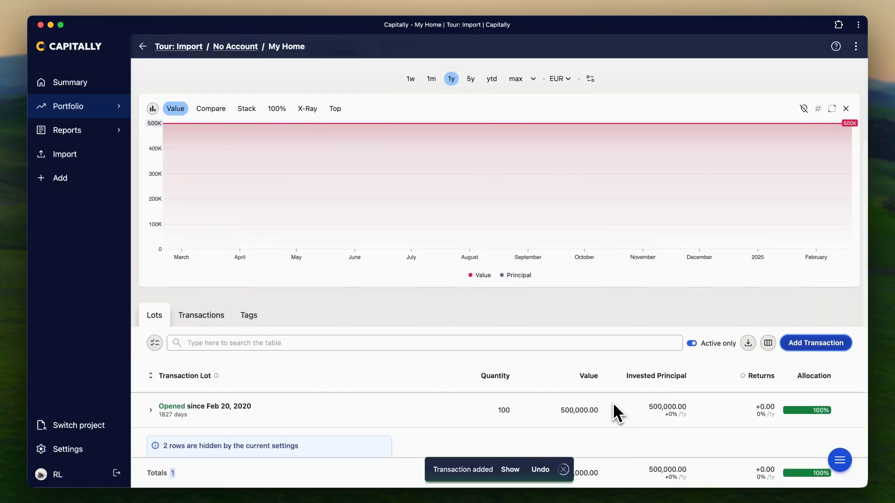
click(521, 134)
scroll(613, 232, up, 3)
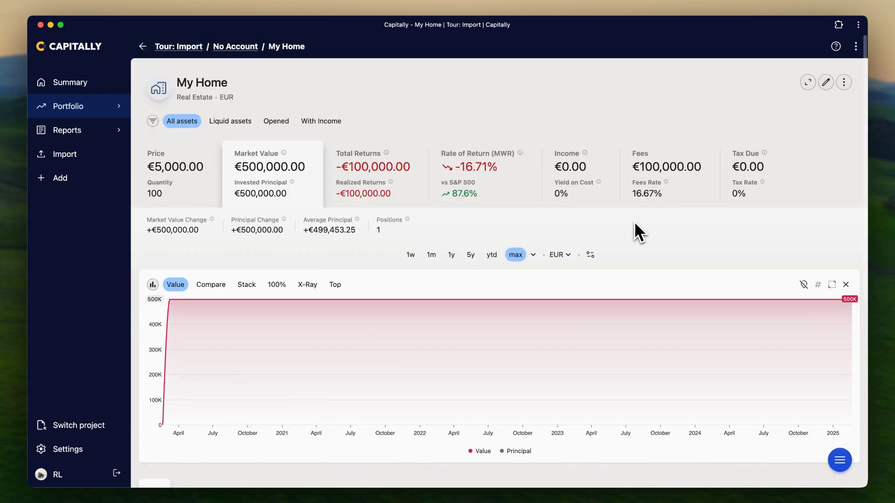
- Add a manual price of 5000 dated 2020-03-19 to My Home's price history
click(826, 84)
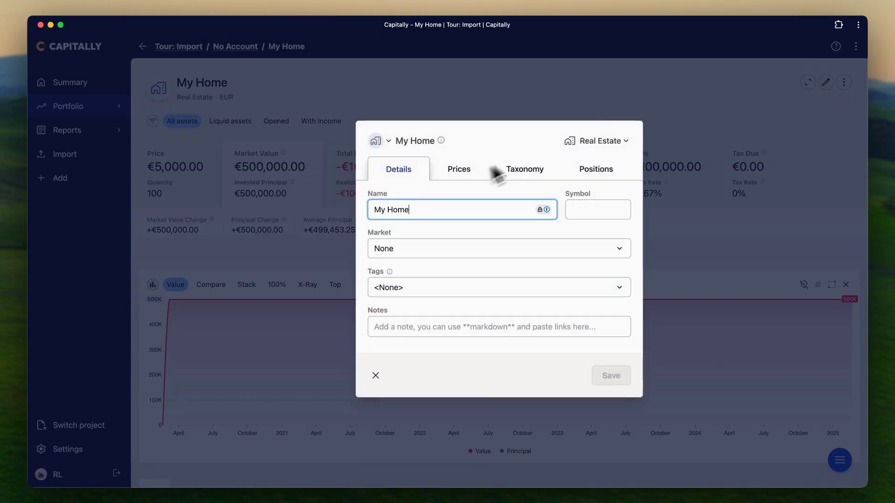
click(460, 169)
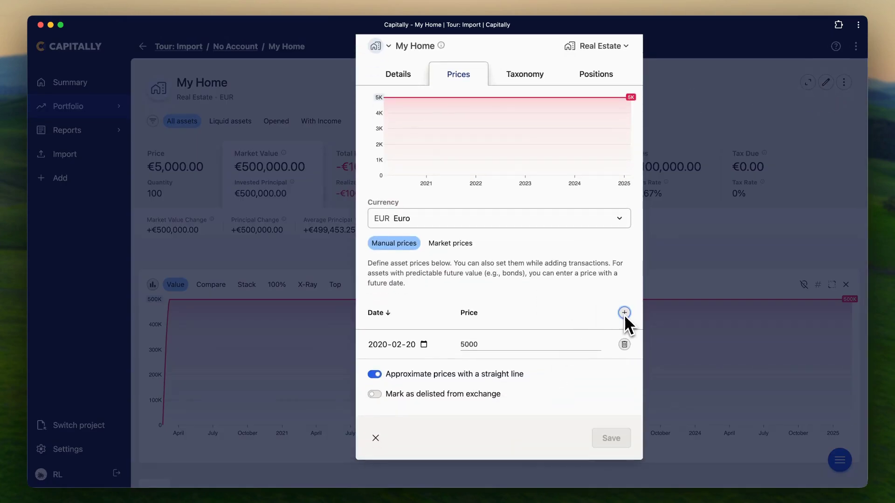
click(625, 313)
click(373, 346)
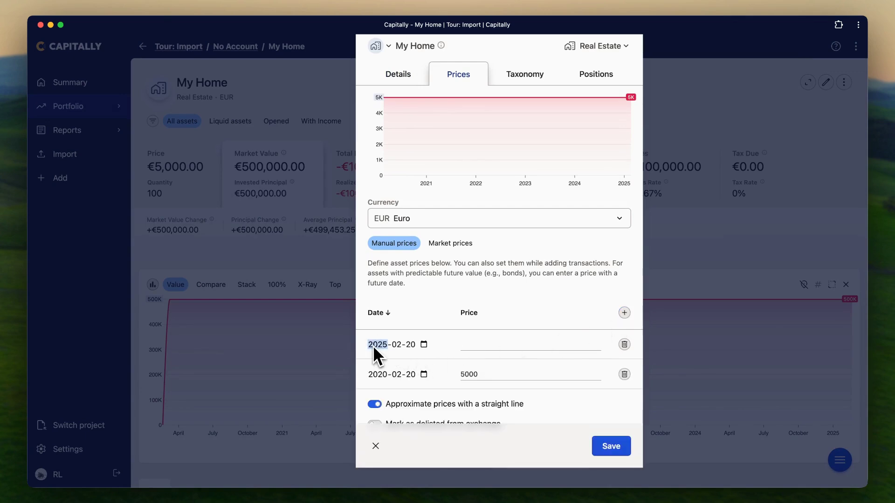
text(20200319)
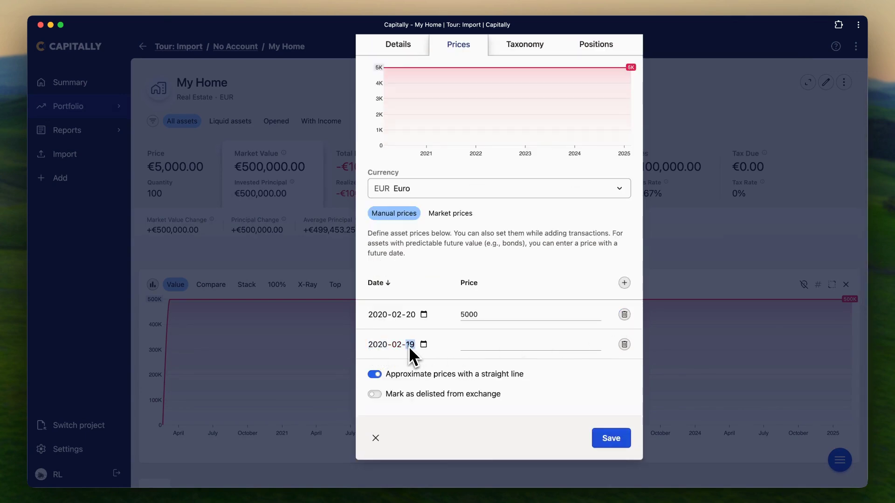
click(491, 315)
text(5000)
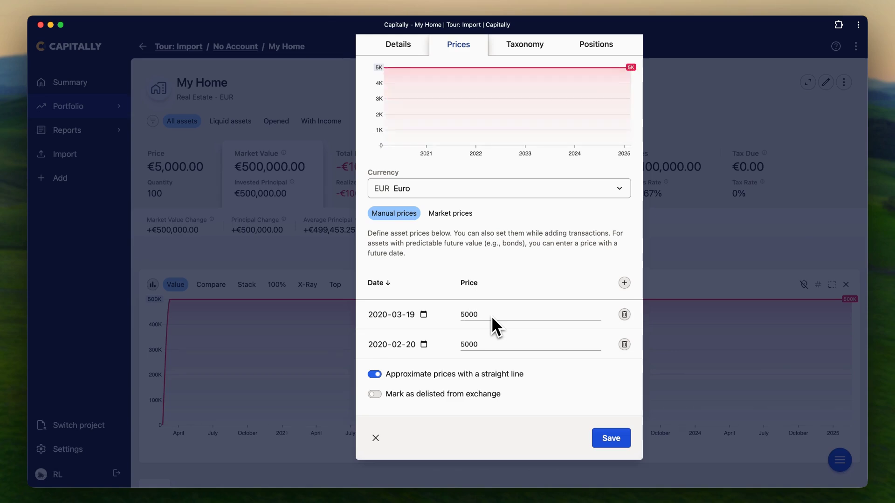
- Add a manual price of 6000 dated 2020-03-20 and save the changes to My Home
click(624, 282)
click(382, 315)
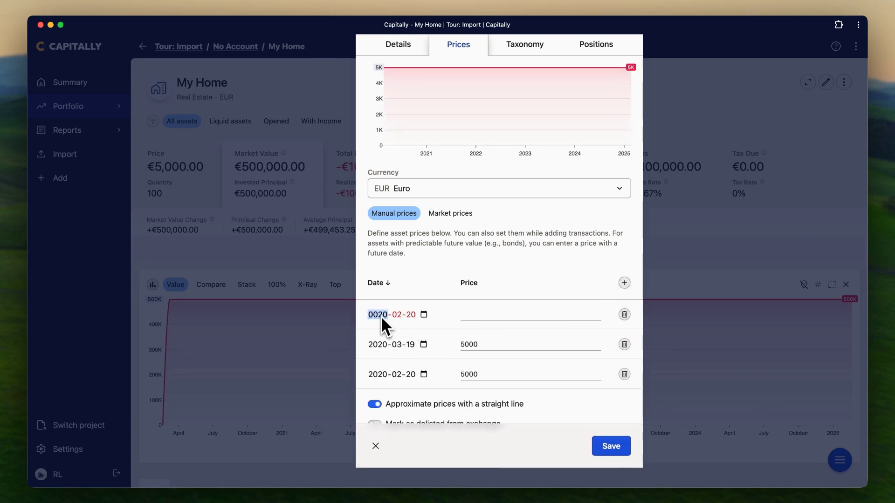
text(2020-03-20)
key(Tab)
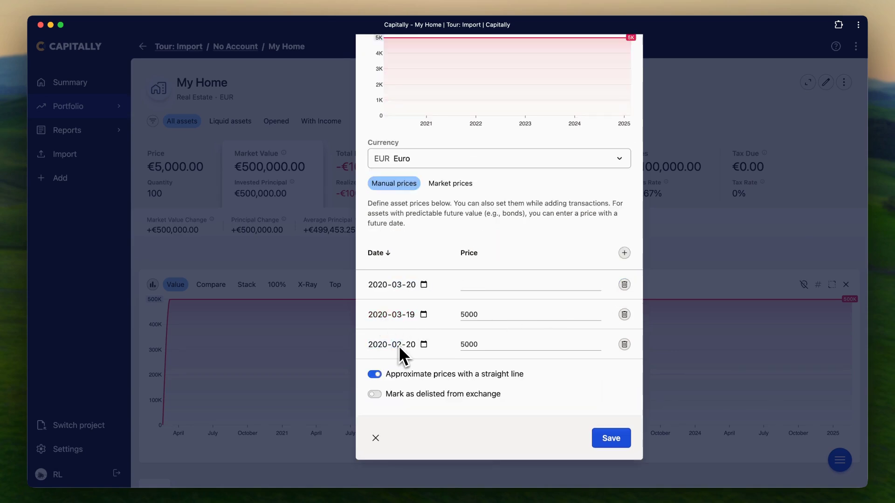
text(6000)
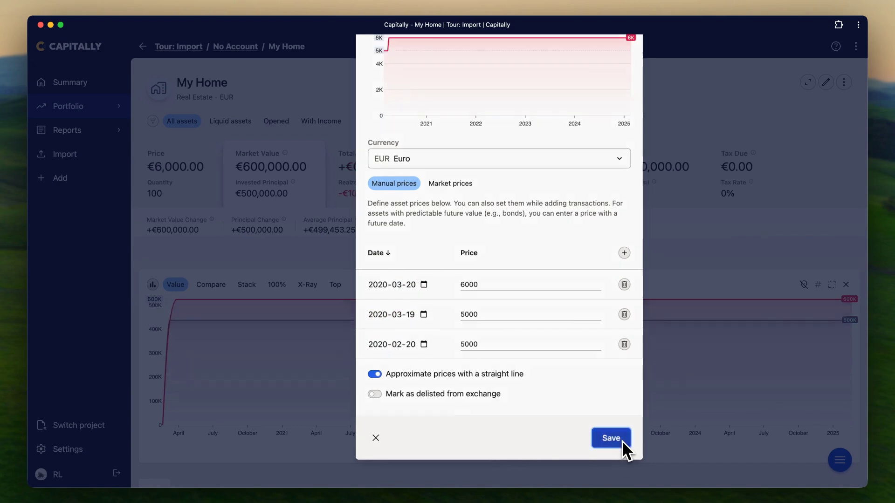
click(622, 441)
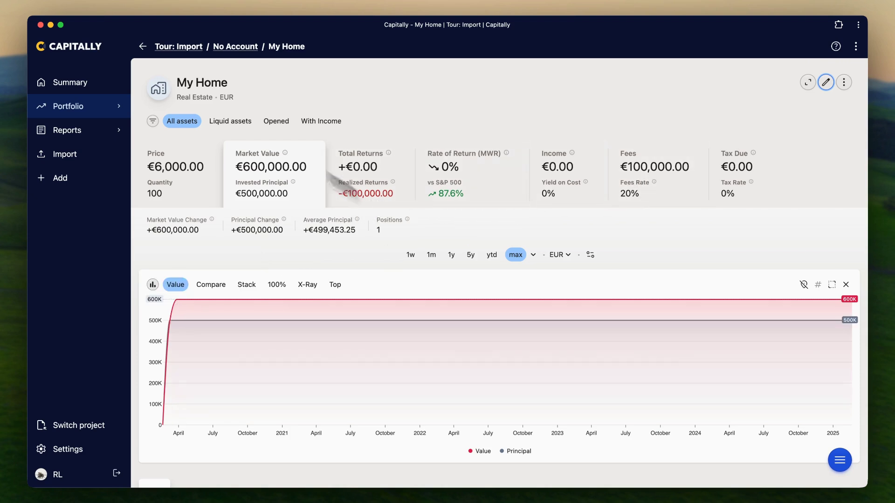
- Update My Home's current unit price to 7000 EUR in the Tour: Import portfolio's positions
click(178, 47)
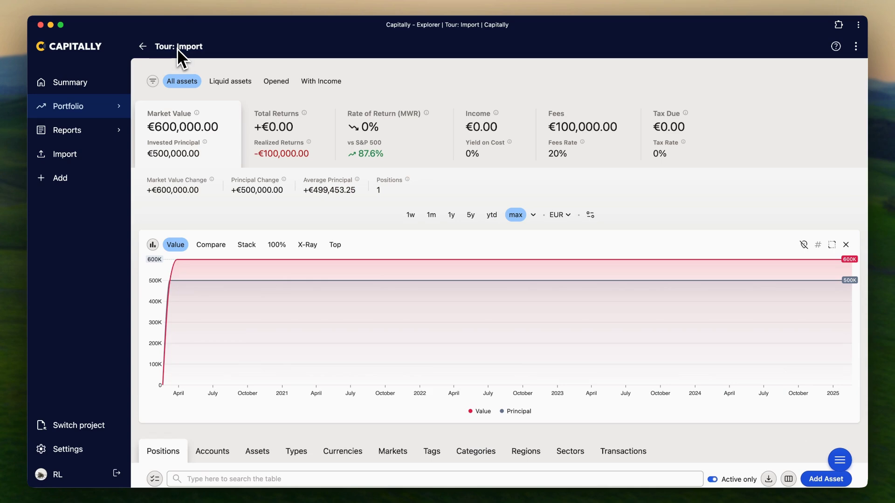
scroll(362, 295, down, 5)
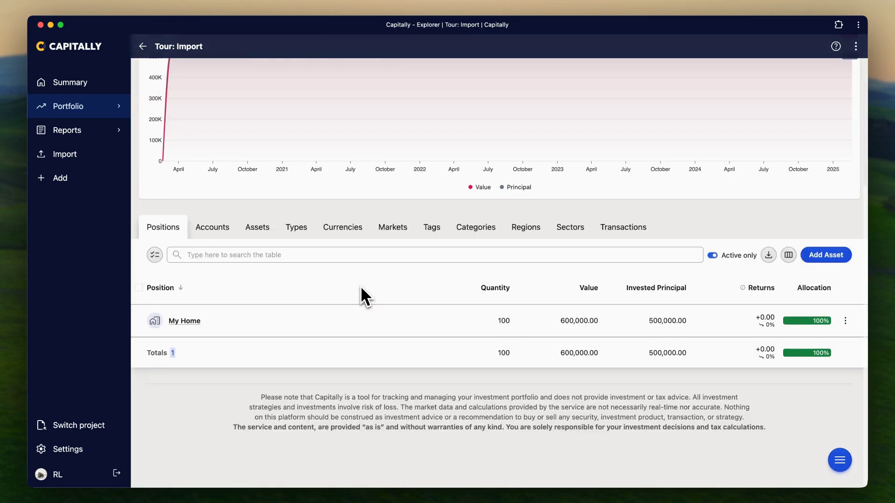
click(292, 326)
click(560, 322)
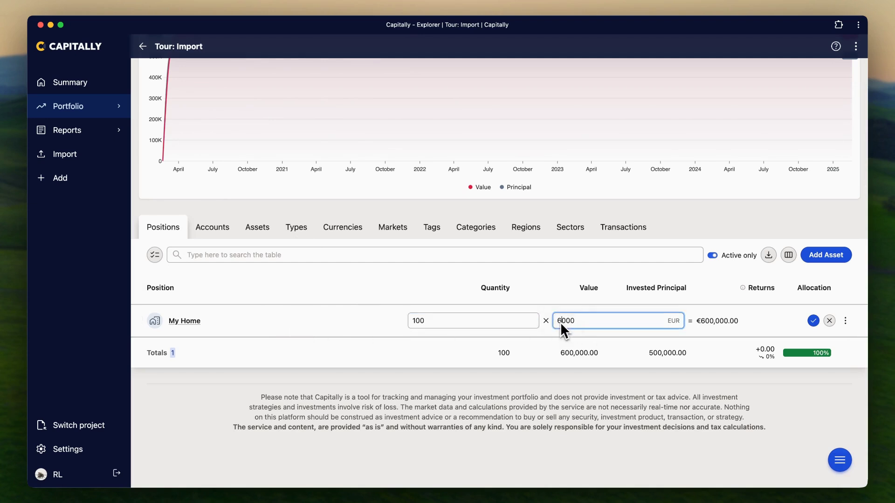
text(7)
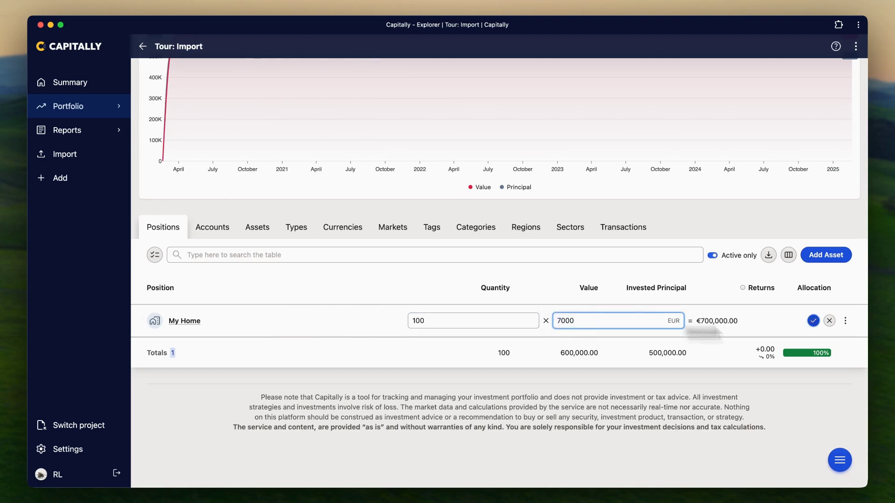
click(813, 321)
- Start a new custom asset of type Other and name it Mortgage
scroll(692, 298, up, 2)
scroll(693, 301, up, 3)
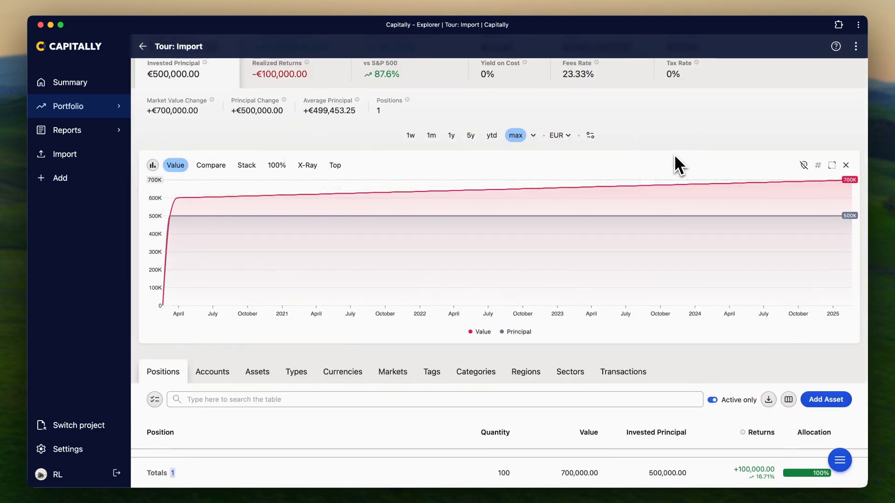
scroll(583, 176, down, 2)
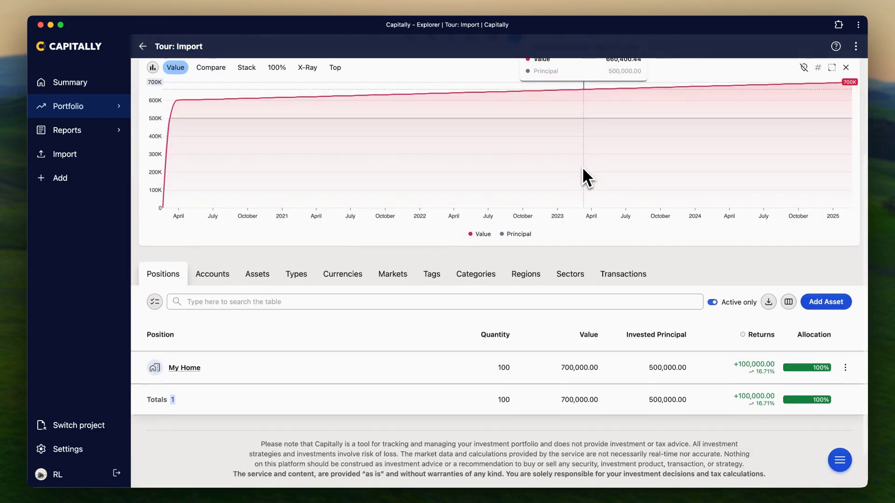
click(832, 303)
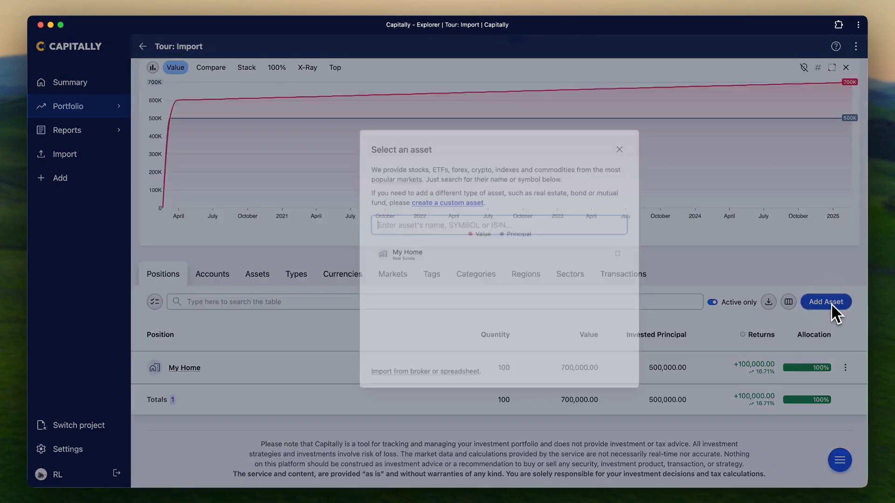
click(442, 203)
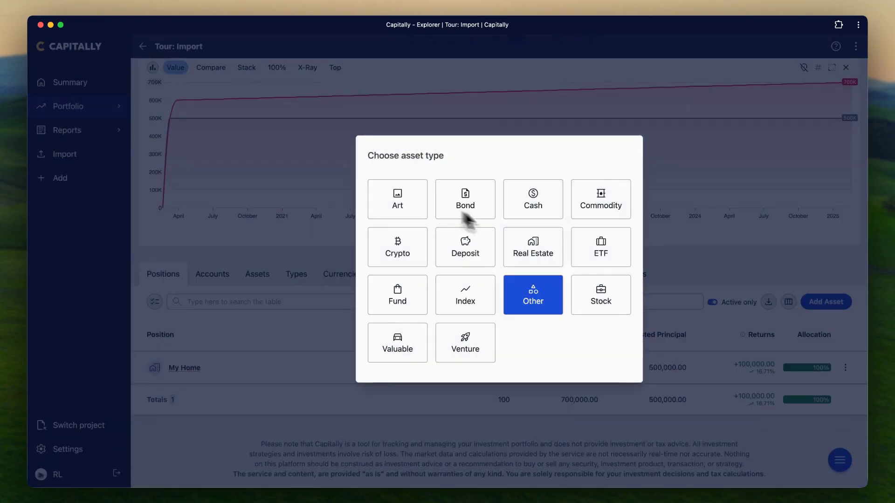
click(529, 297)
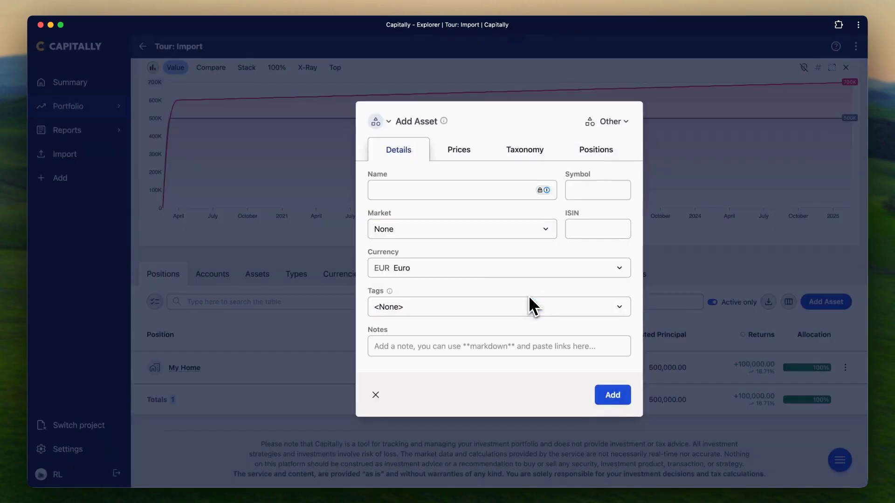
click(421, 191)
text(Mortgage)
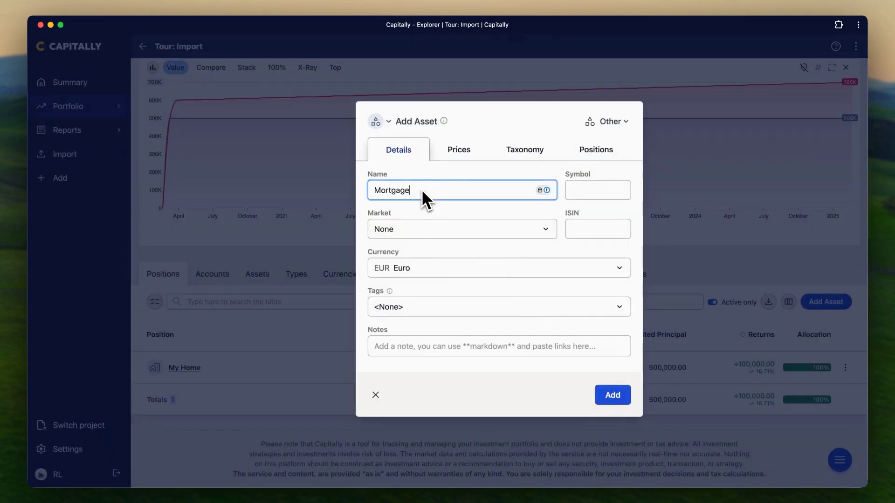
- Give the Mortgage asset a manual price of -1 EUR dated 2020-02-20 and add the asset
click(452, 155)
click(624, 266)
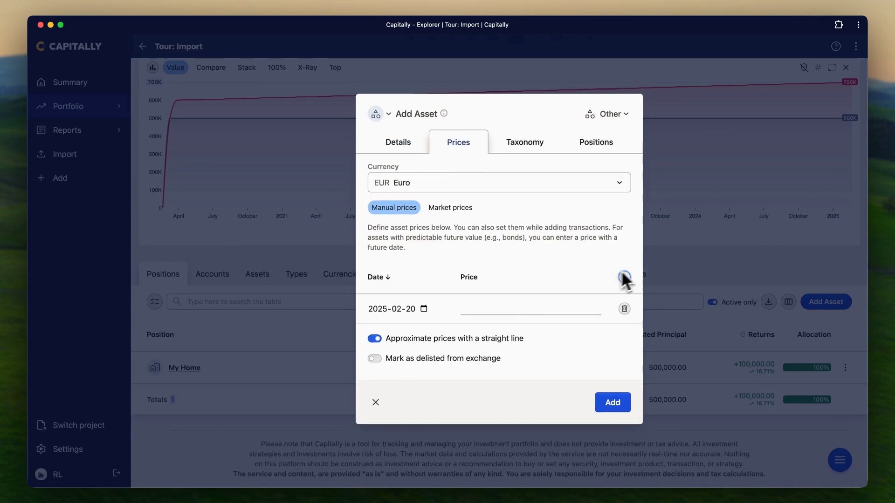
click(378, 309)
key(Tab)
click(479, 309)
text(-1)
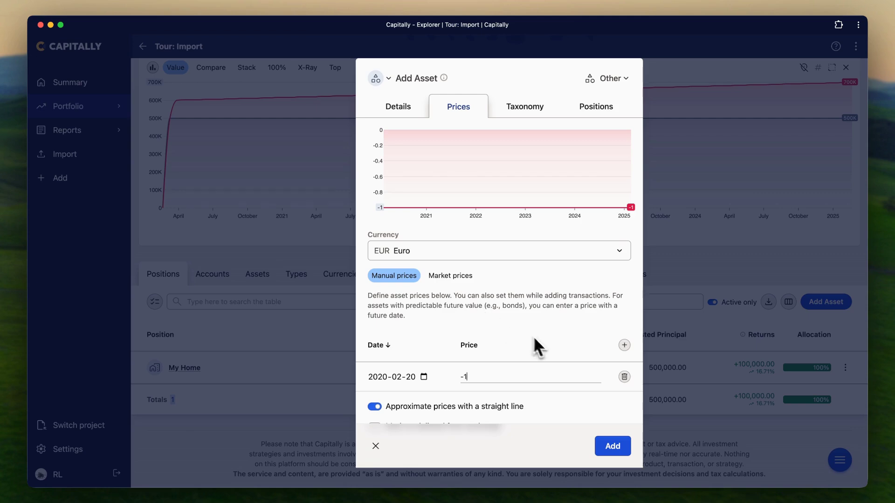
click(609, 439)
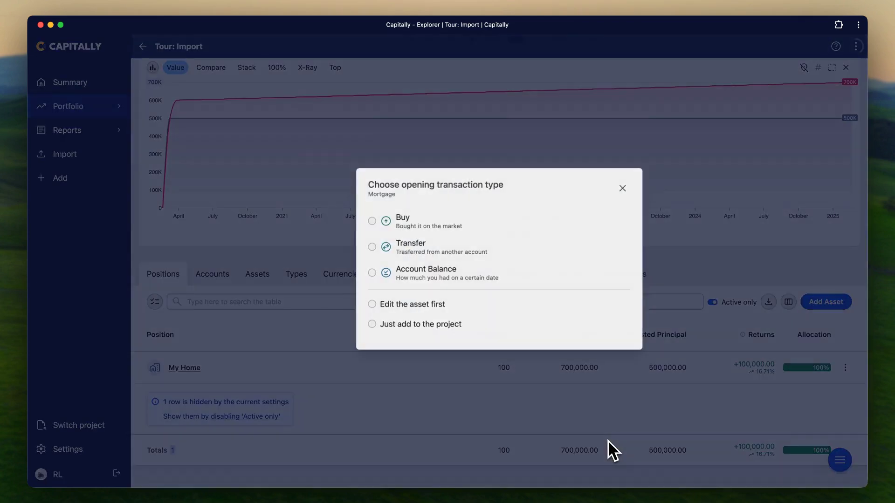
- Record an opening Buy of 200000 Mortgage units at -1 EUR dated 2020-02-20
click(409, 220)
click(397, 173)
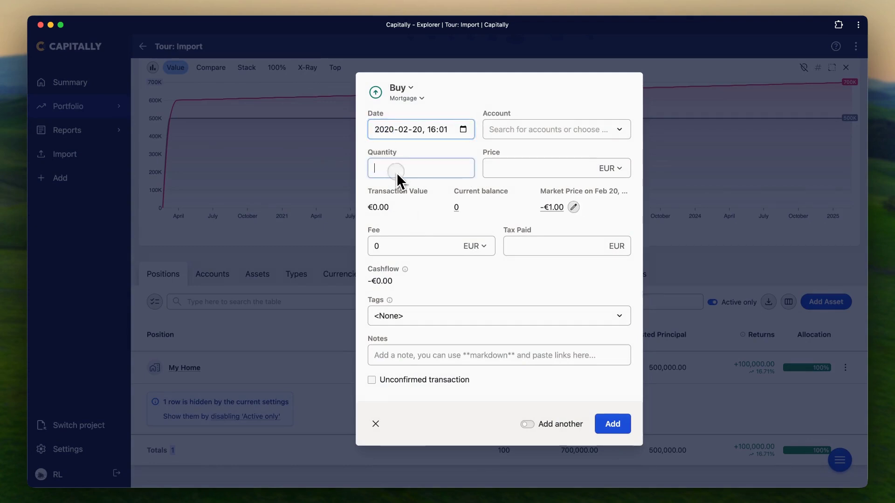
text(200000)
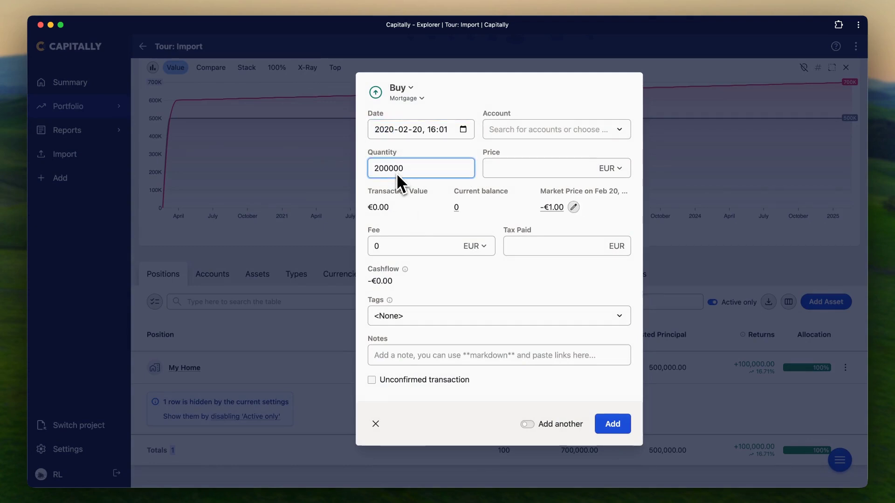
click(506, 169)
text(-1)
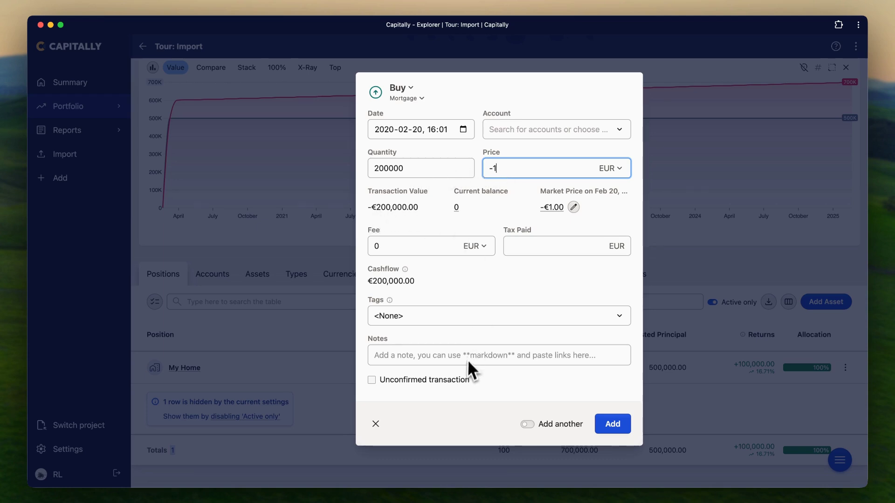
click(619, 428)
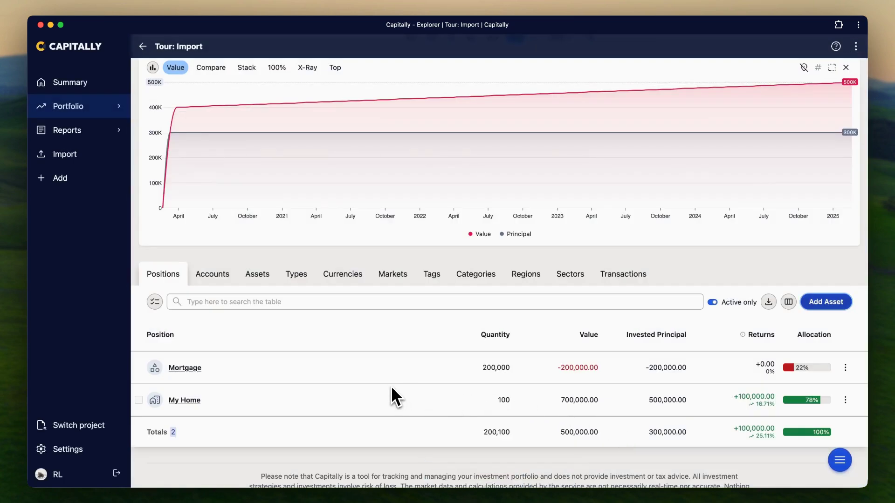
- Move the Mortgage and My Home positions into a new account named "My home with mortgage"
click(139, 368)
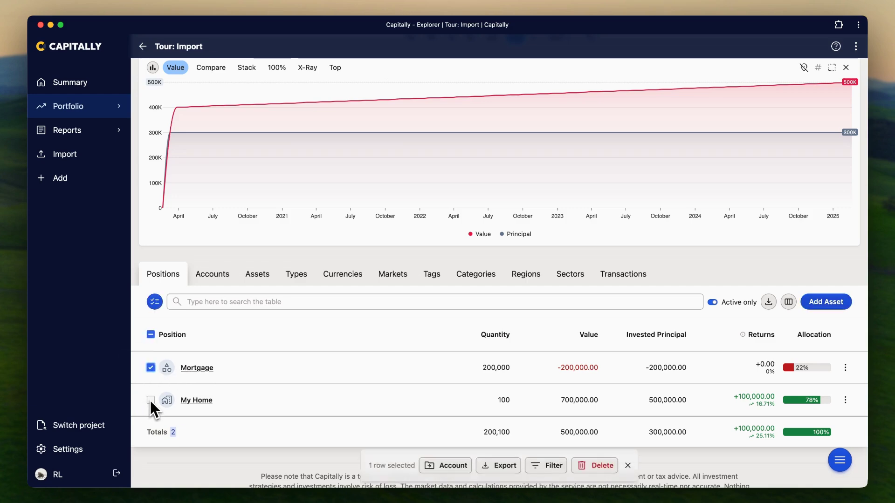
click(148, 400)
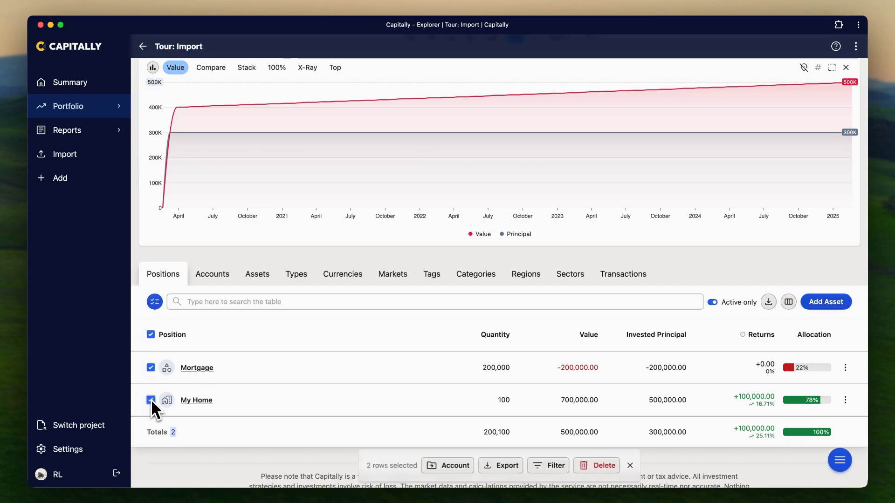
click(455, 466)
click(454, 252)
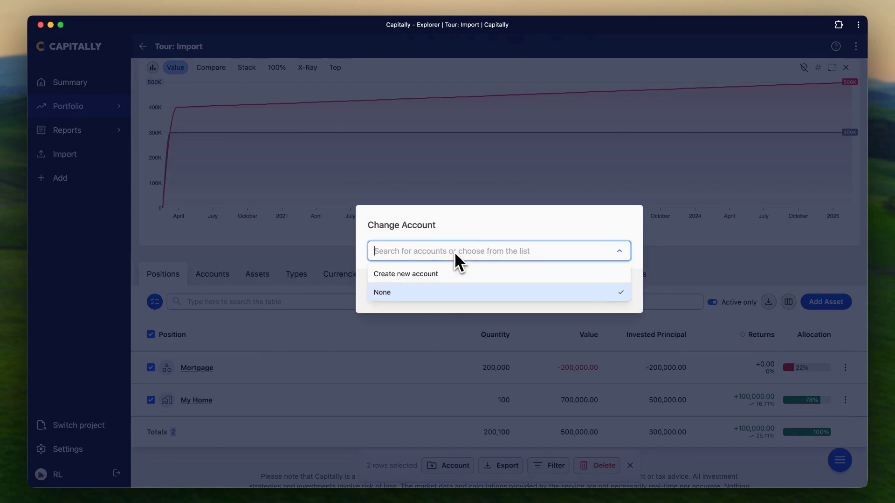
click(426, 276)
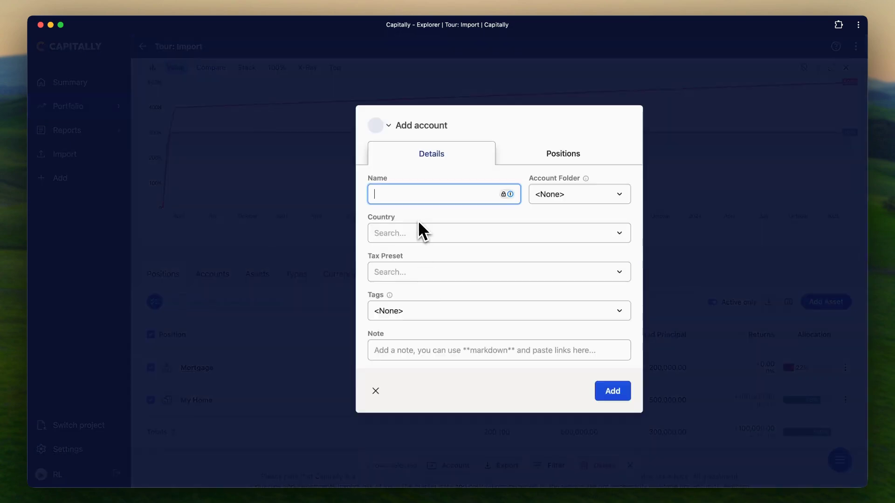
text(My home with mortgage)
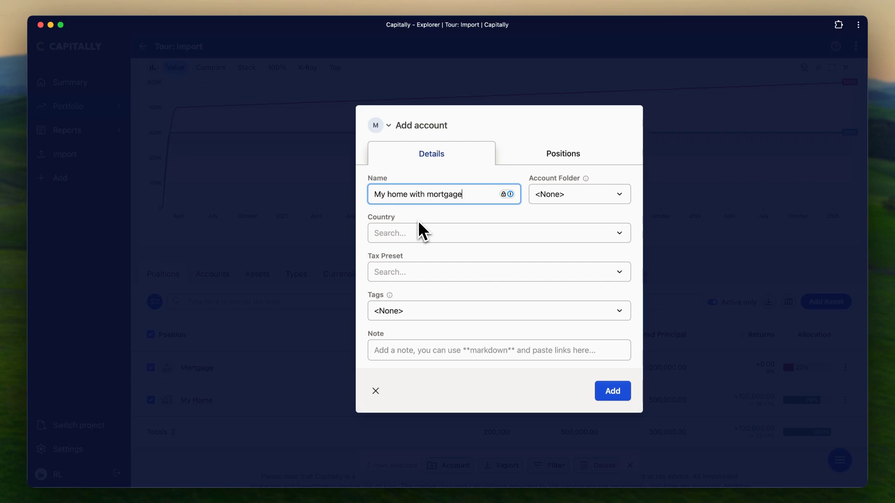
click(611, 390)
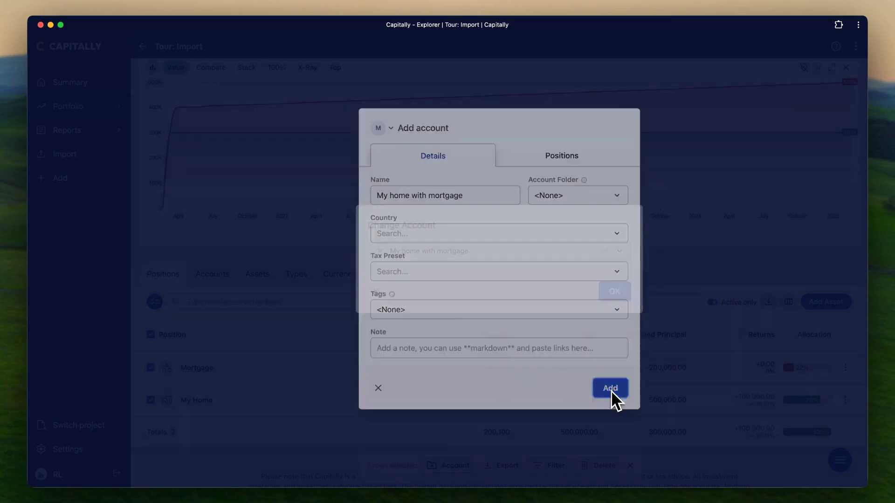
click(622, 289)
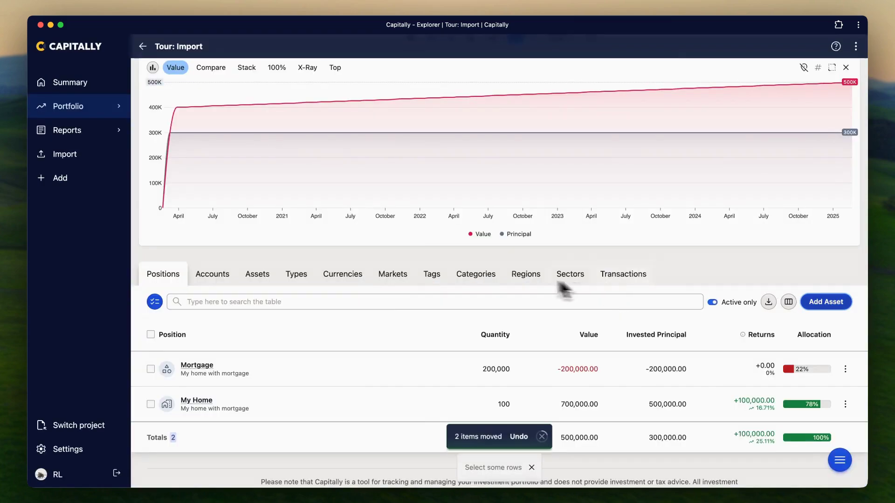
- Record a Sell of 50000 Mortgage units dated 2021-02-20 at the market price of -1 EUR
click(196, 366)
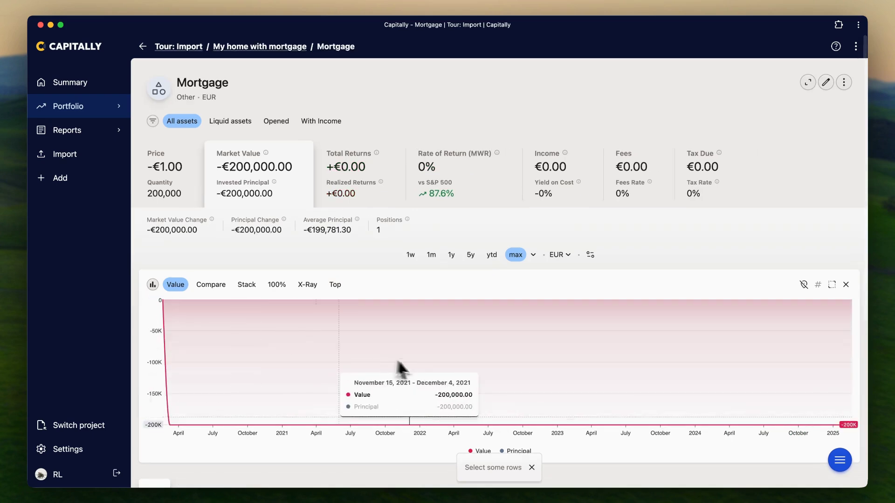
click(839, 460)
click(811, 433)
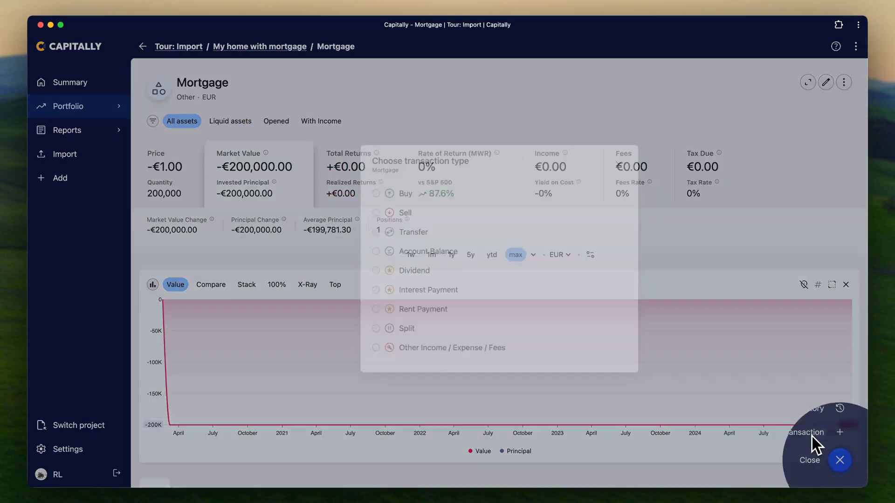
click(402, 212)
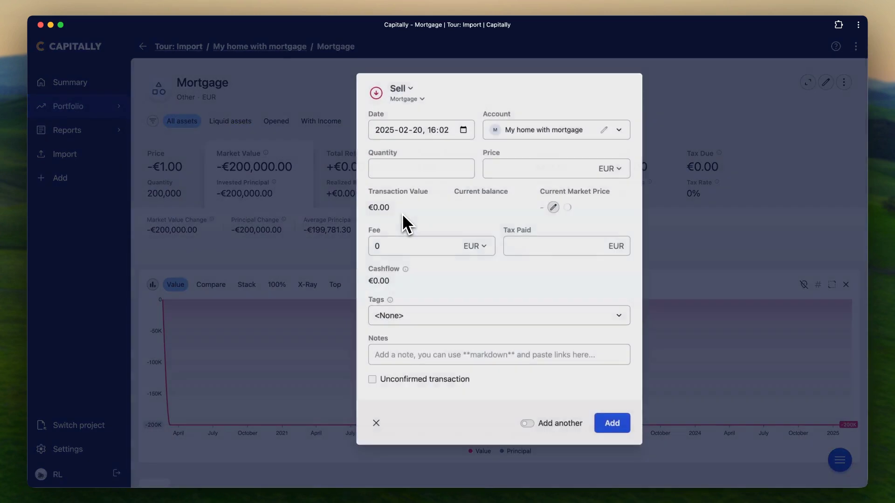
click(424, 164)
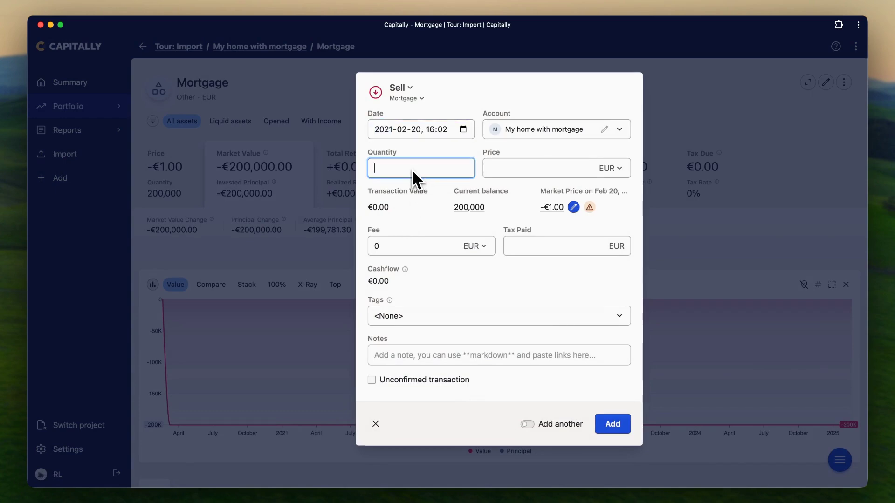
text(50000)
click(550, 207)
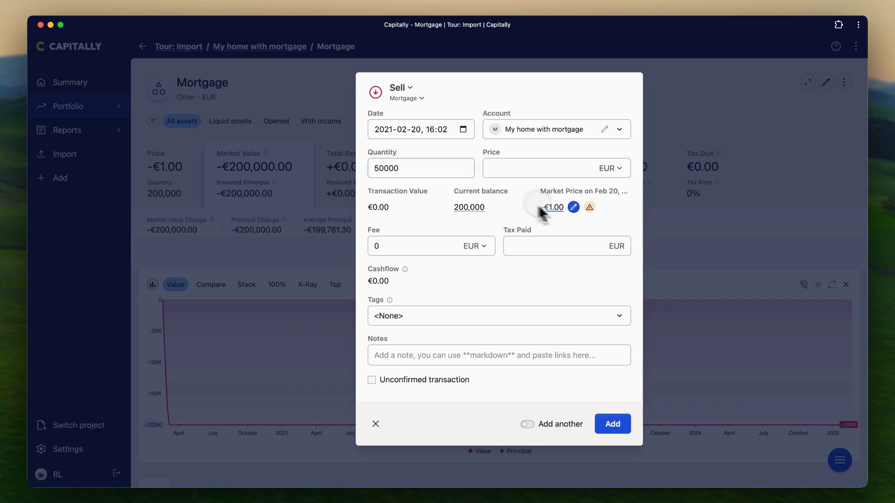
click(613, 424)
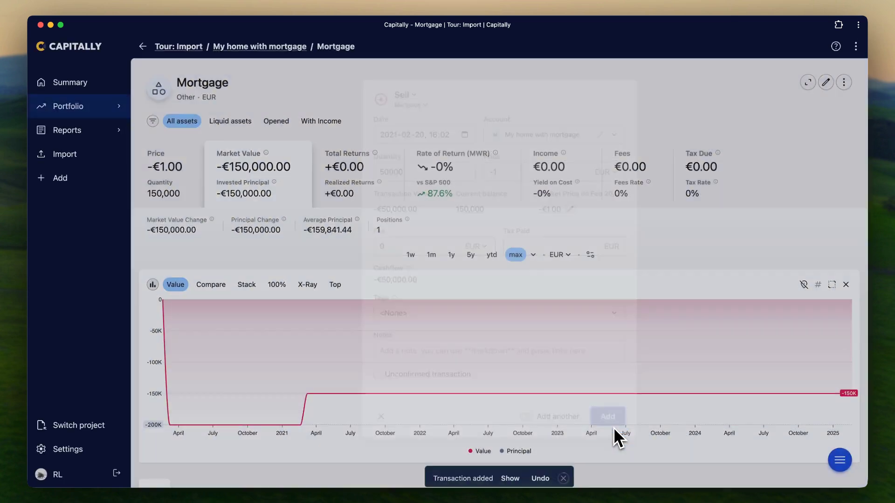
- Update the Mortgage quantity to 100000 in the "My home with mortgage" account's positions
click(242, 47)
scroll(455, 244, down, 5)
click(339, 387)
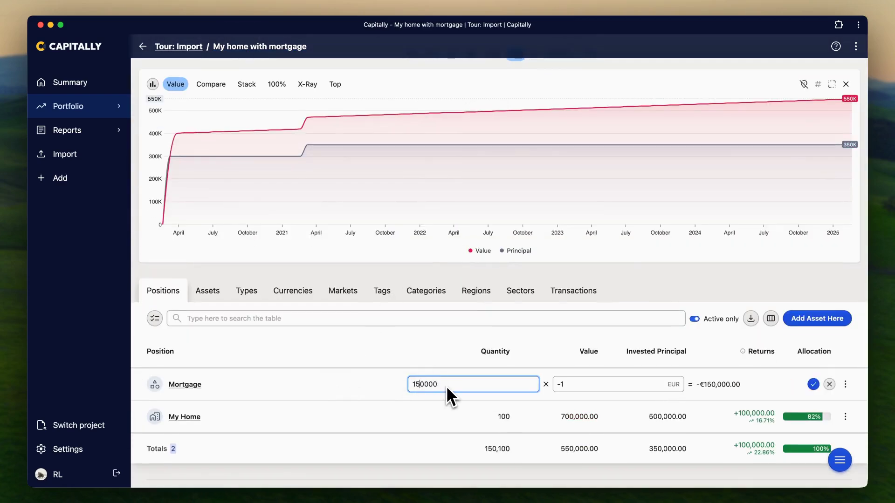
key(BackSpace)
text(0)
key(Return)
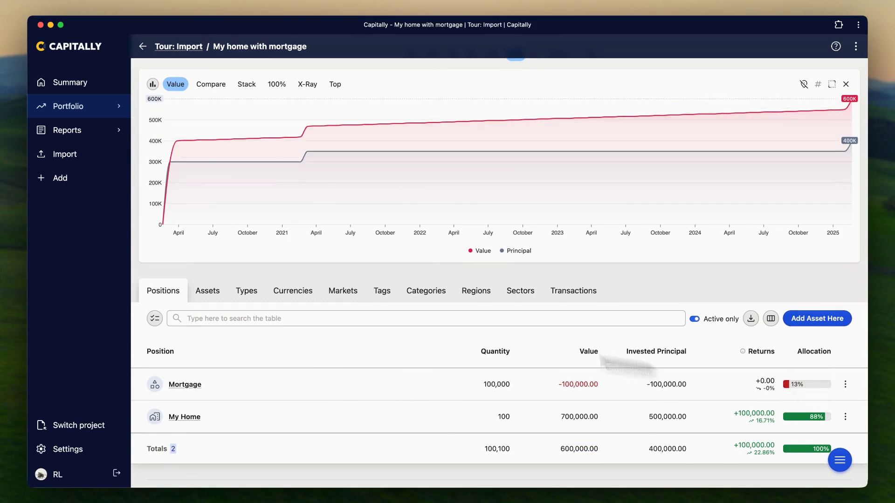
- Compare My Home and Mortgage in the account's chart, and return the chart to the Value view
scroll(440, 333, up, 2)
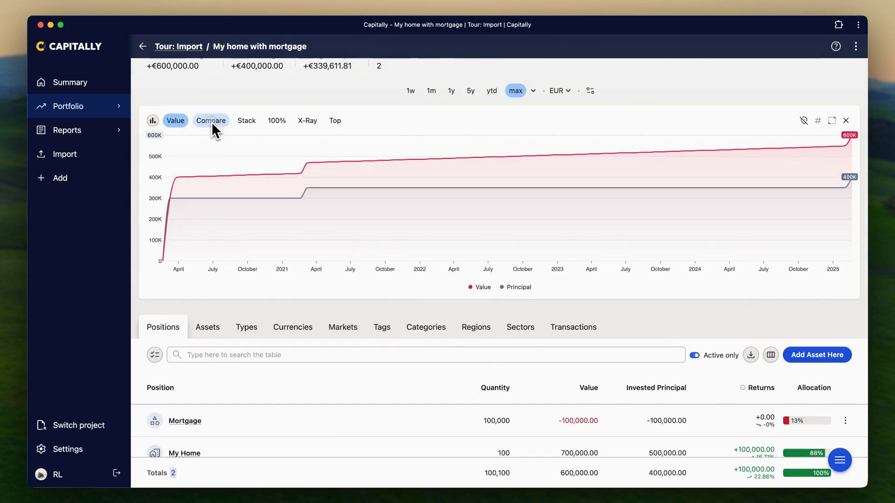
click(212, 121)
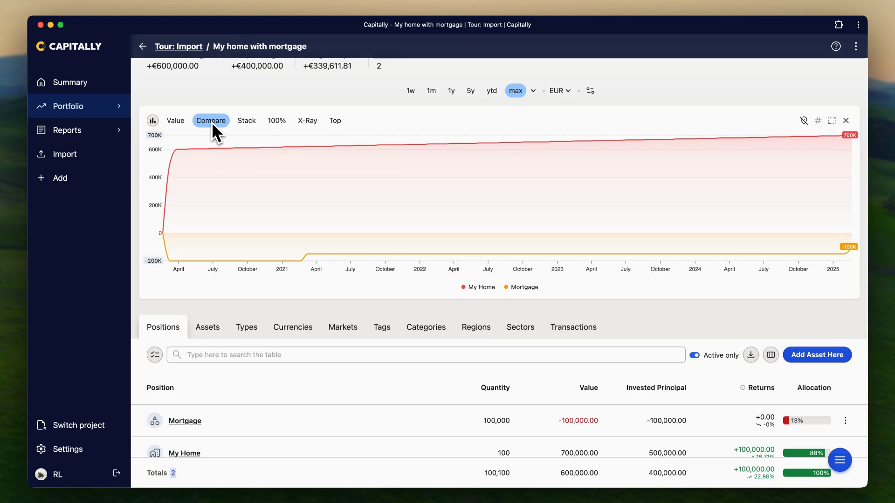
click(177, 121)
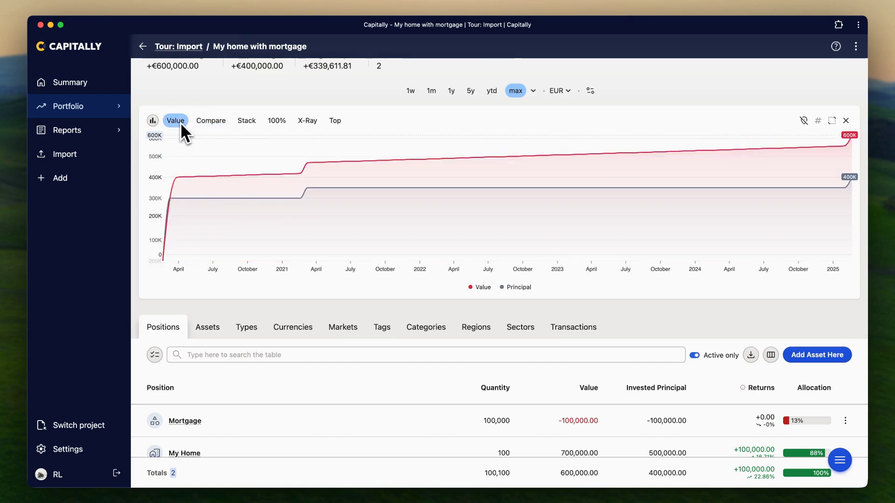
- Record an Other Income / Expense / Fees transaction for My Home with a 500 EUR fee and the new tag Spending/Utilities
scroll(315, 326, down, 3)
click(185, 373)
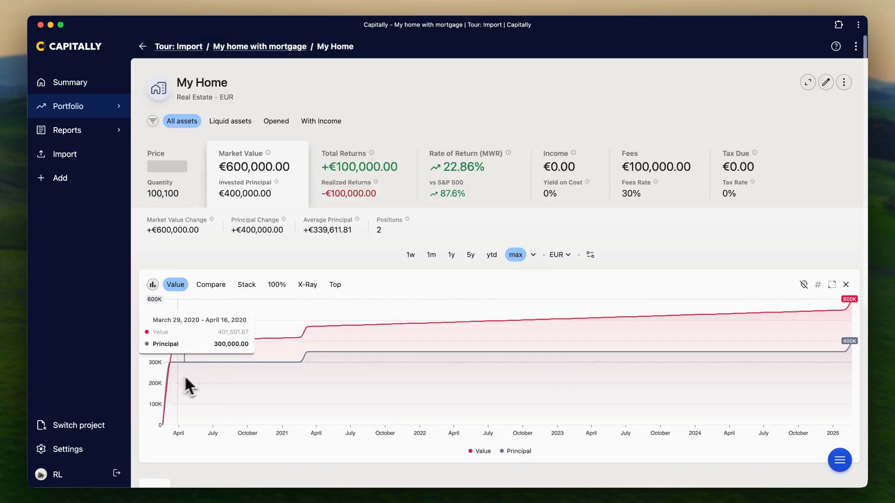
scroll(694, 228, down, 5)
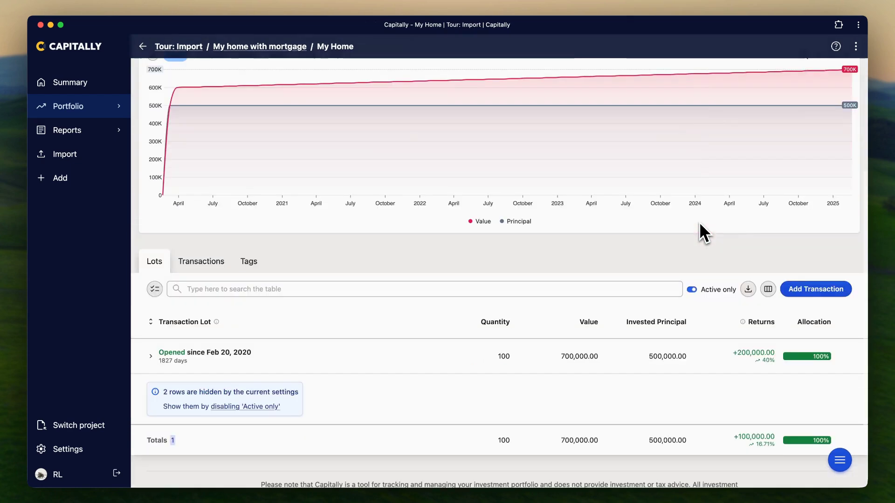
click(805, 290)
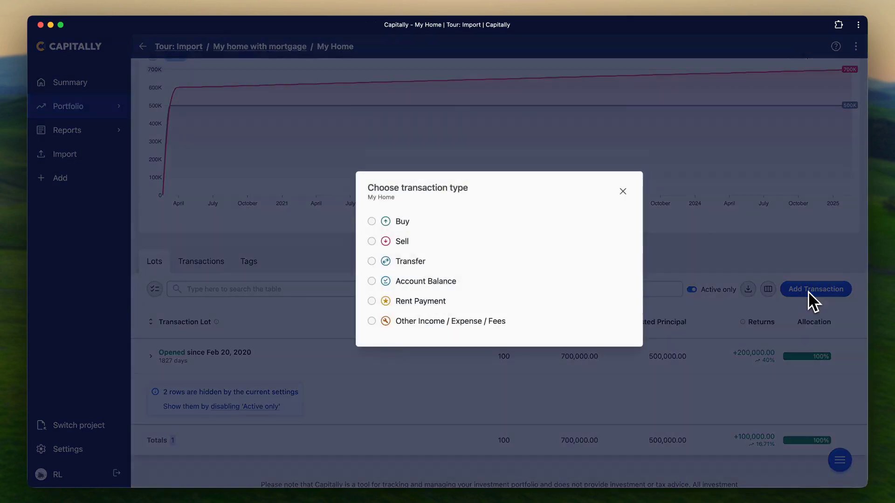
click(418, 322)
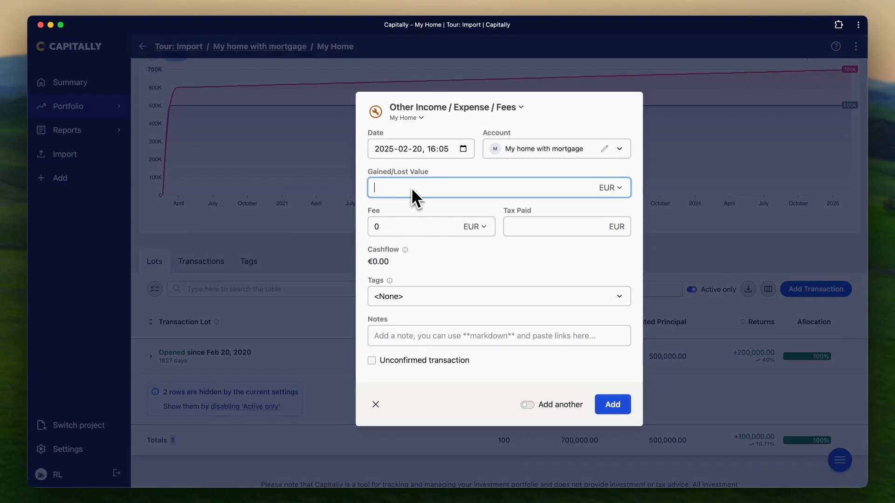
click(396, 227)
text(500)
click(411, 298)
text(Spe)
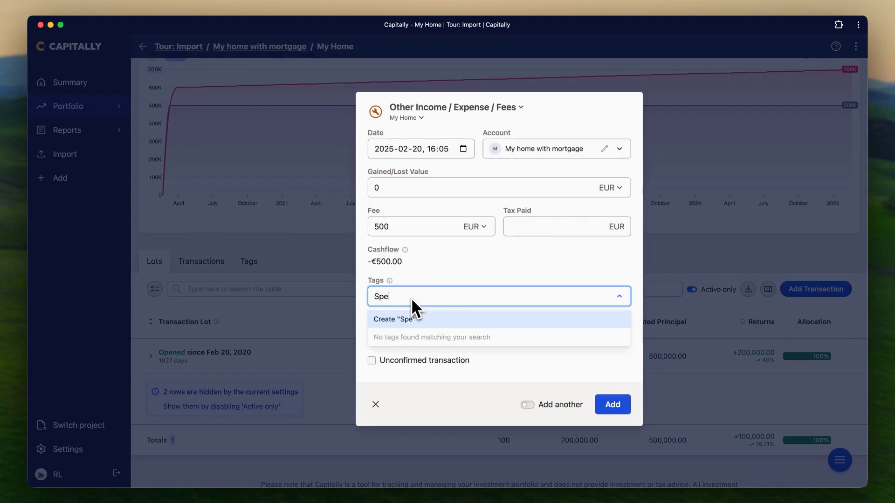
text(nding/ Utilities)
click(459, 331)
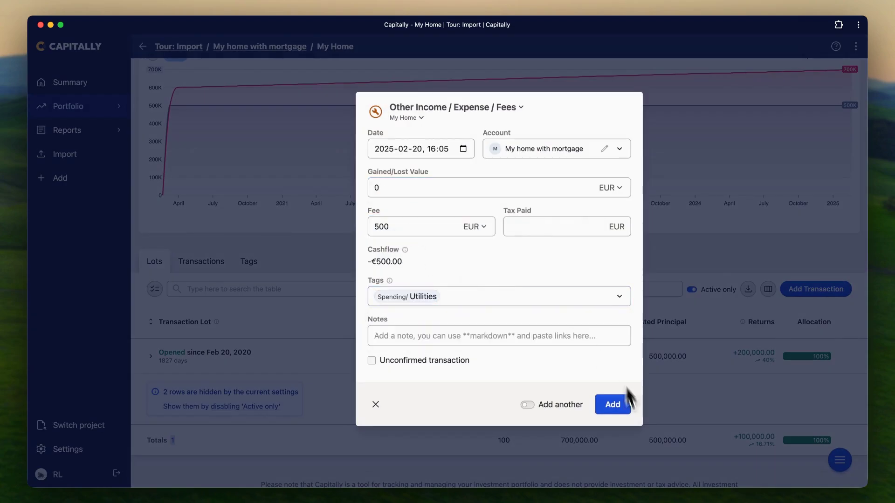
click(609, 404)
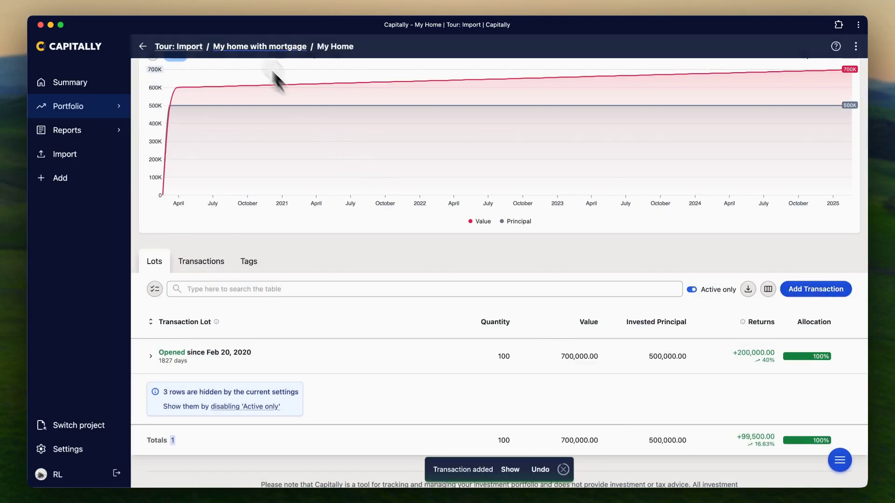
- Start a Rent Payment for My Home in the "My home with mortgage" account, dated 2025-02-01
click(254, 48)
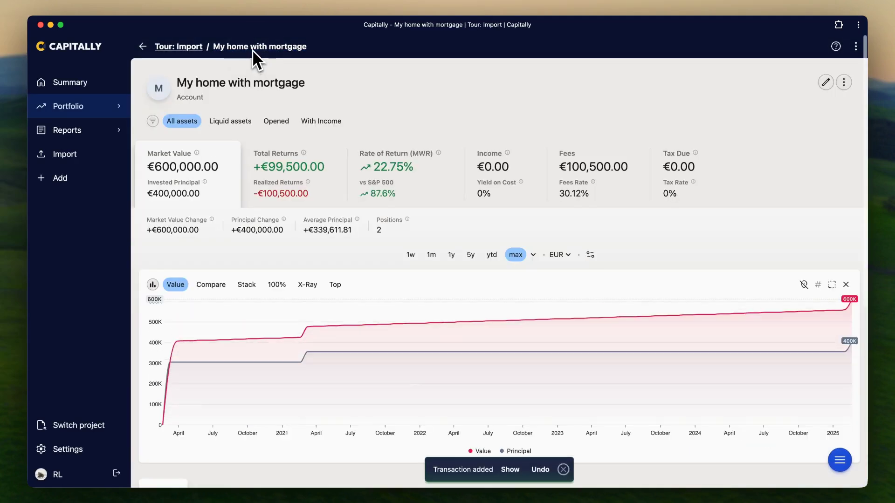
click(839, 461)
click(800, 434)
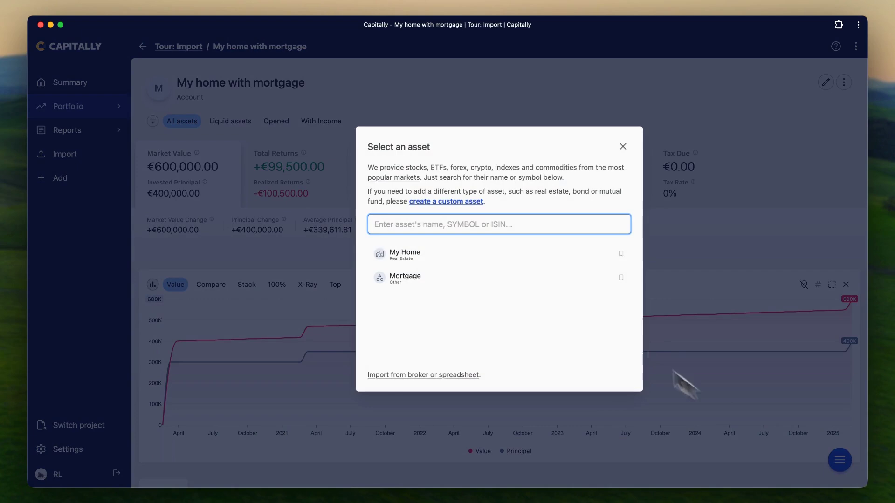
click(435, 255)
click(404, 302)
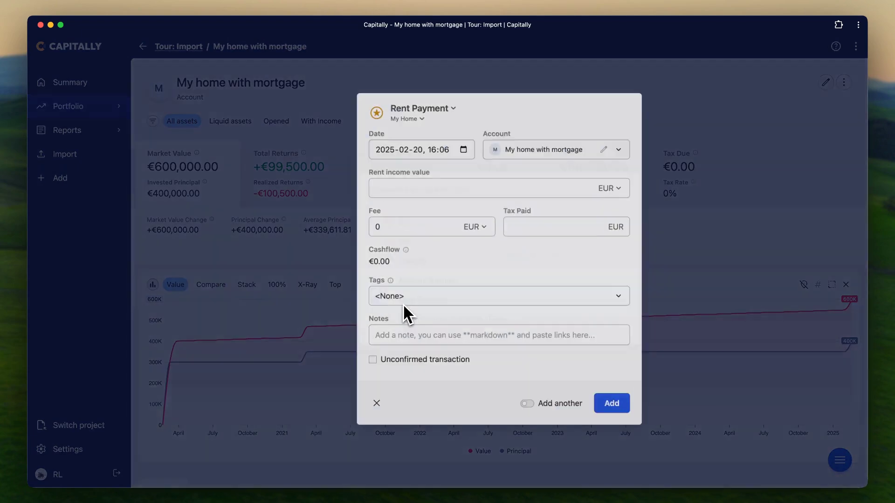
click(418, 152)
click(416, 150)
text(01)
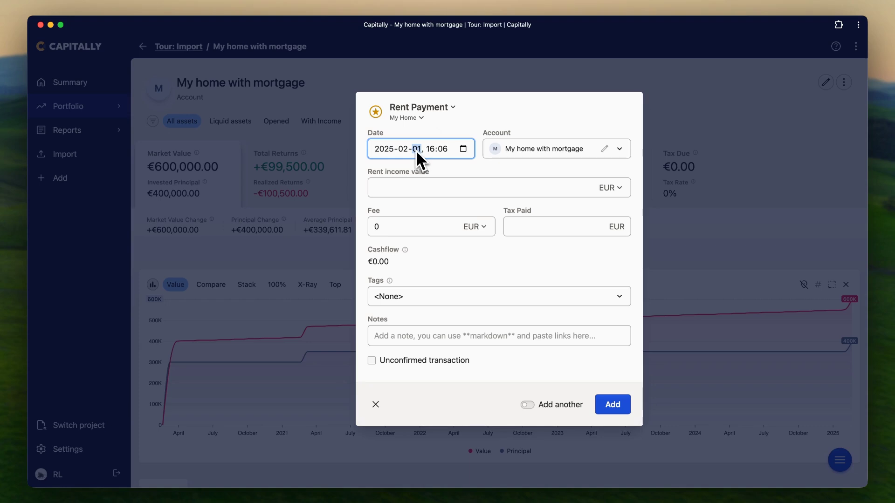
- Enter a rent income of 1000 EUR, a fee of 200 EUR and 50 EUR tax paid, and add the transaction
click(427, 185)
text(1000)
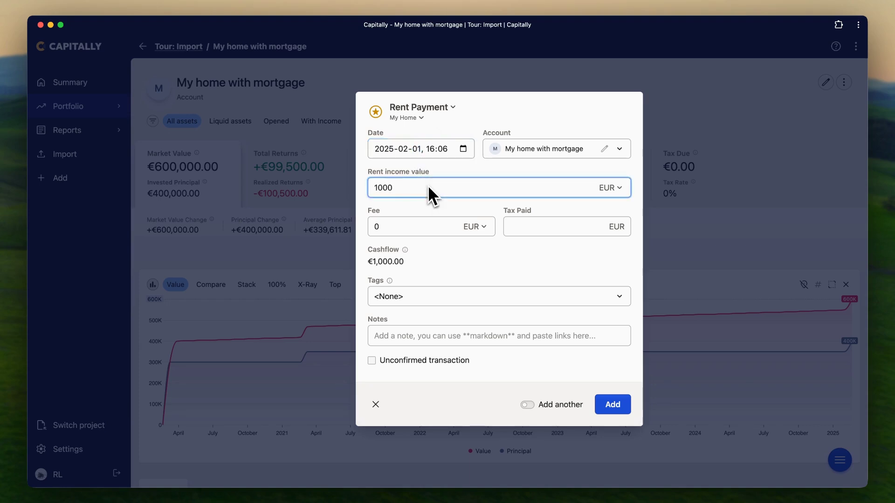
click(391, 229)
text(200)
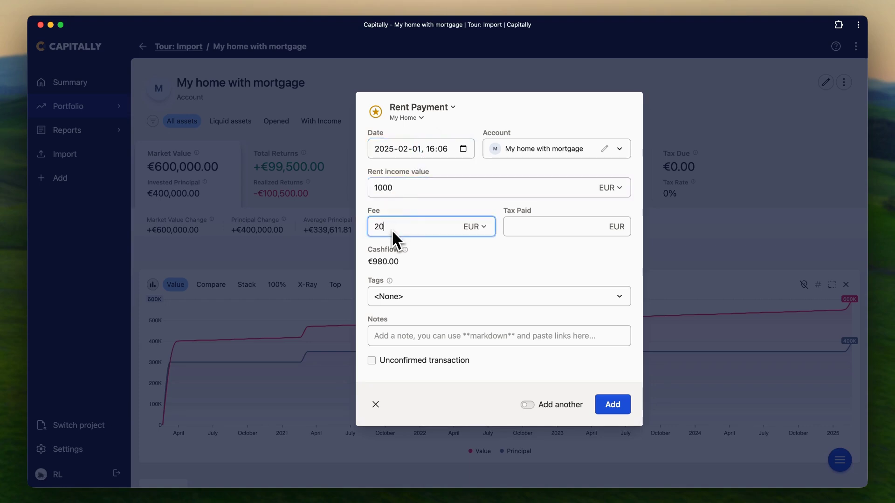
click(530, 228)
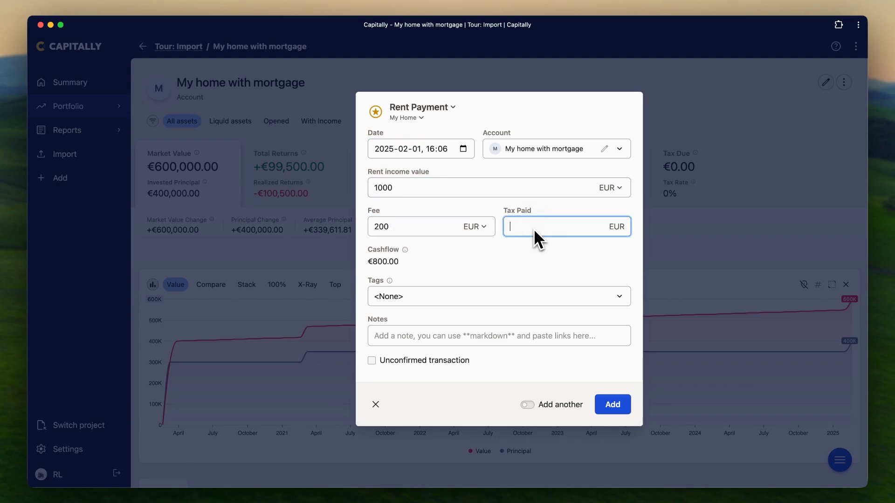
text(50)
click(613, 405)
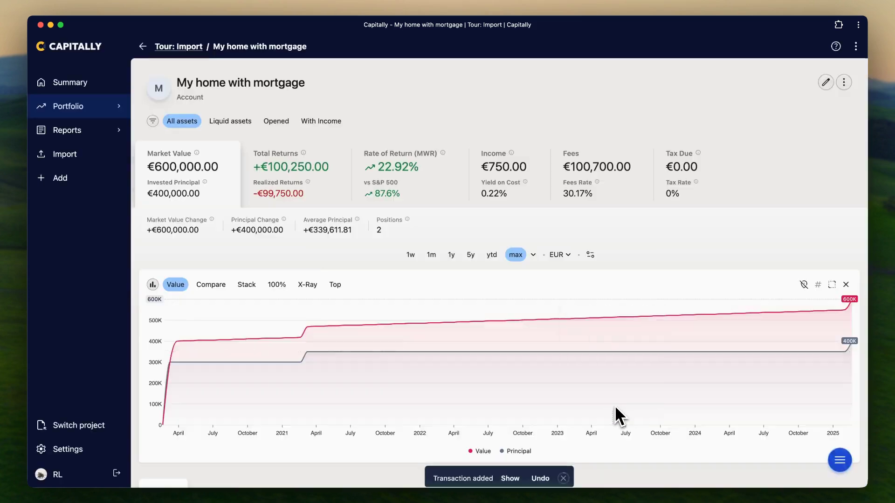
- Set up Edit & Clone for the Feb 1, 2025 Rent Payment in the account's transactions, cloning it 3 times
scroll(680, 448, down, 5)
click(577, 214)
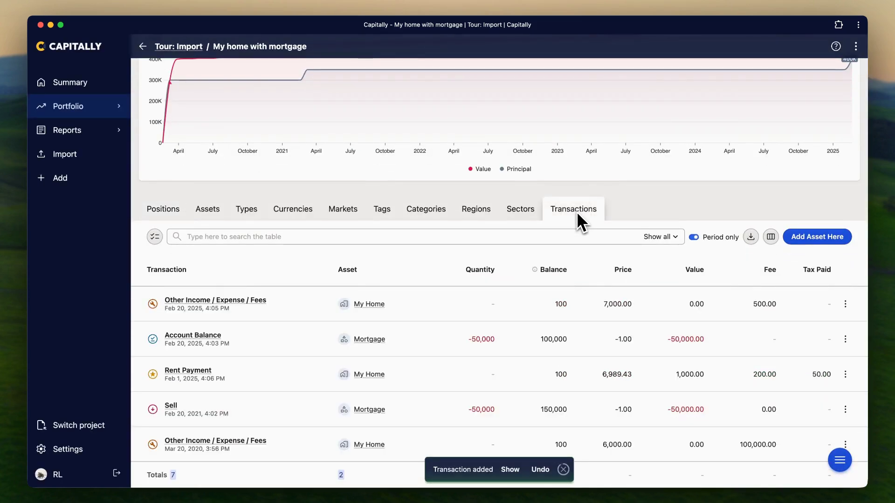
scroll(577, 214, down, 2)
click(144, 293)
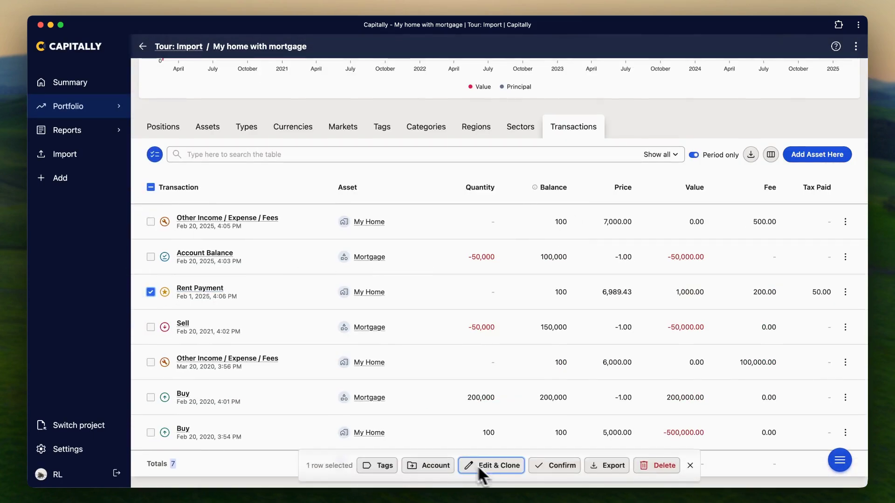
click(486, 466)
click(535, 326)
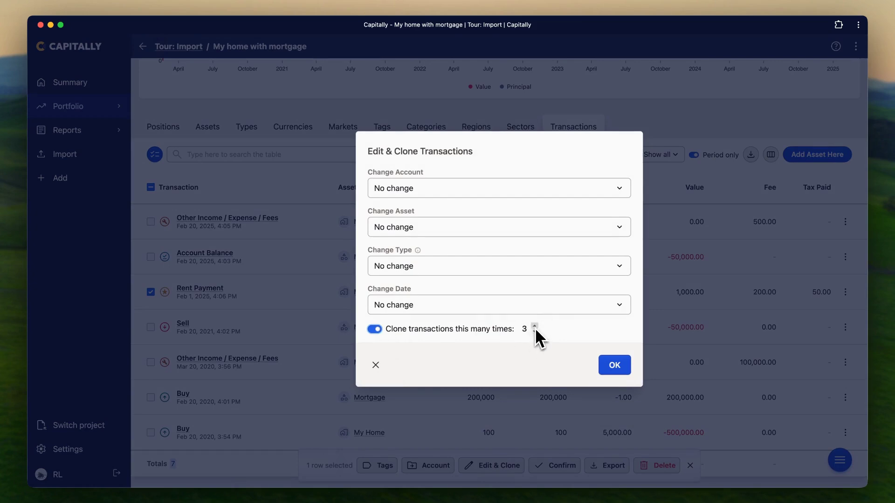
- Auto-space the clones' dates every 1 month starting from 2024-11-01 and create them
click(477, 307)
click(427, 368)
click(397, 323)
text(20241101)
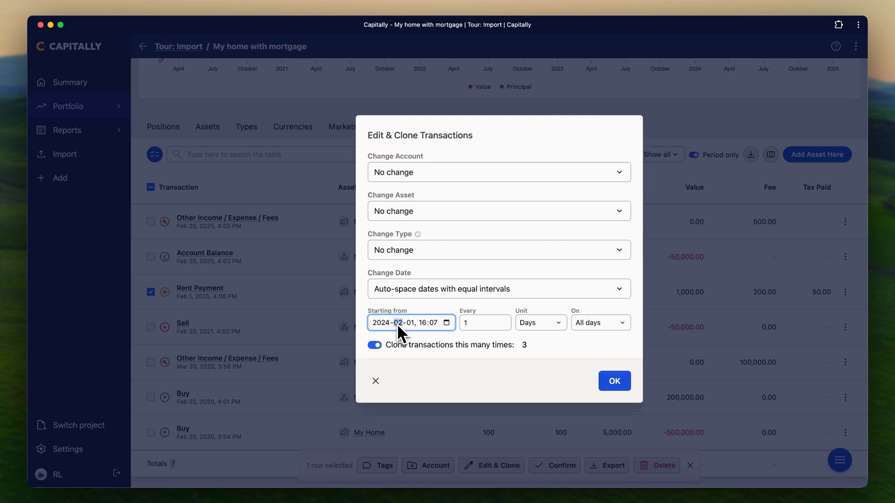
click(540, 323)
click(533, 362)
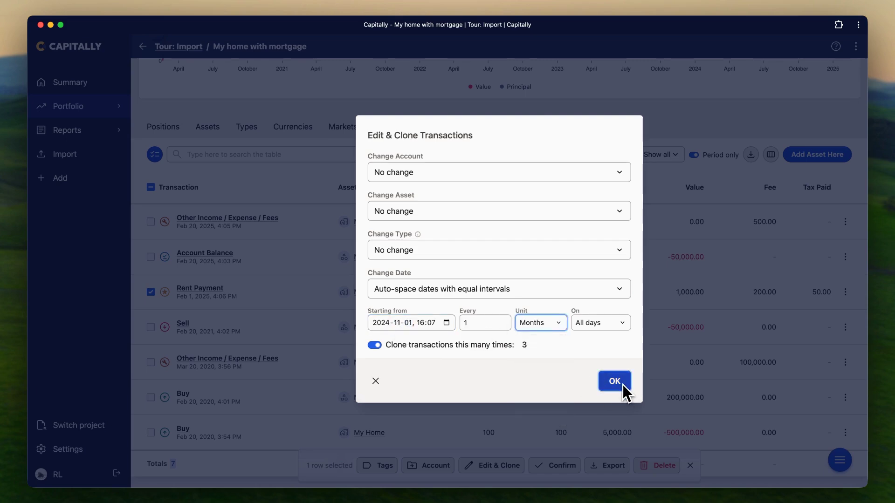
click(623, 385)
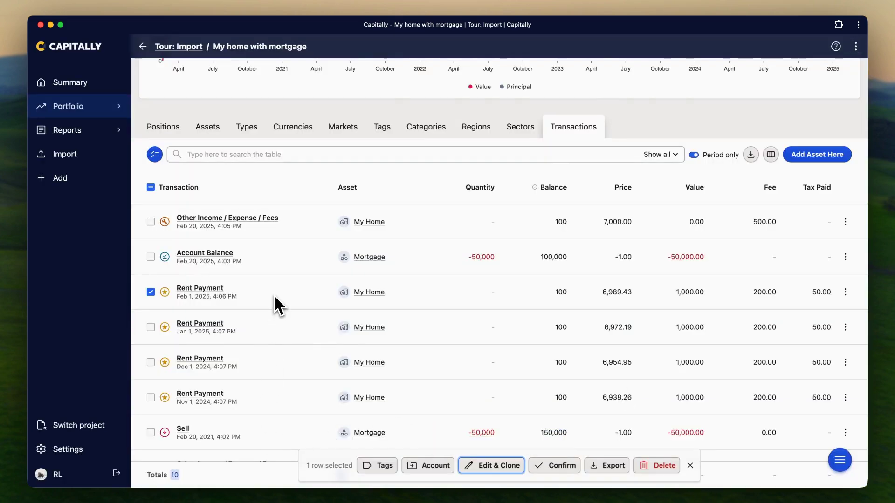
- Show the account's income for the period -1y : +1y and review the estimated rent payments in the income transactions
scroll(333, 345, up, 10)
click(536, 134)
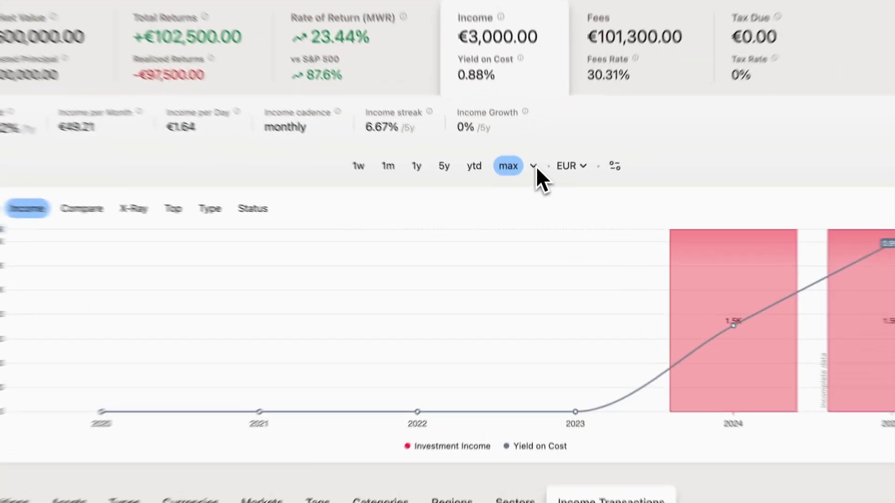
click(534, 167)
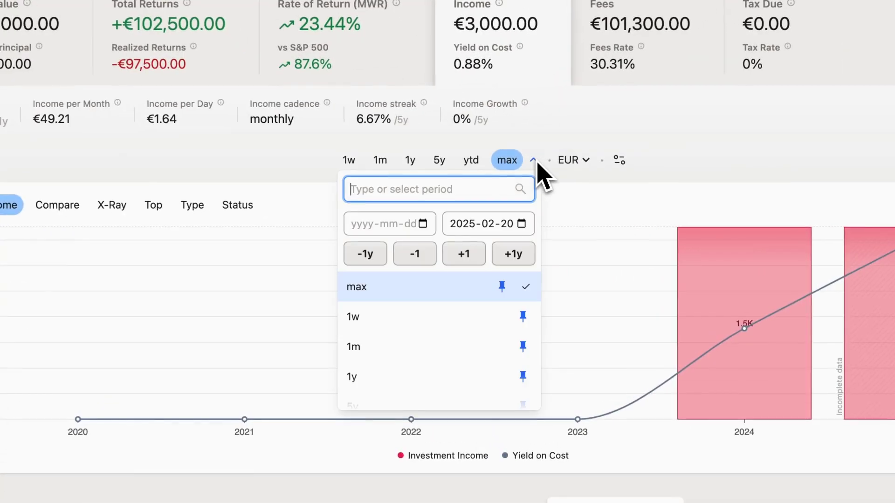
scroll(455, 349, down, 3)
scroll(454, 349, down, 5)
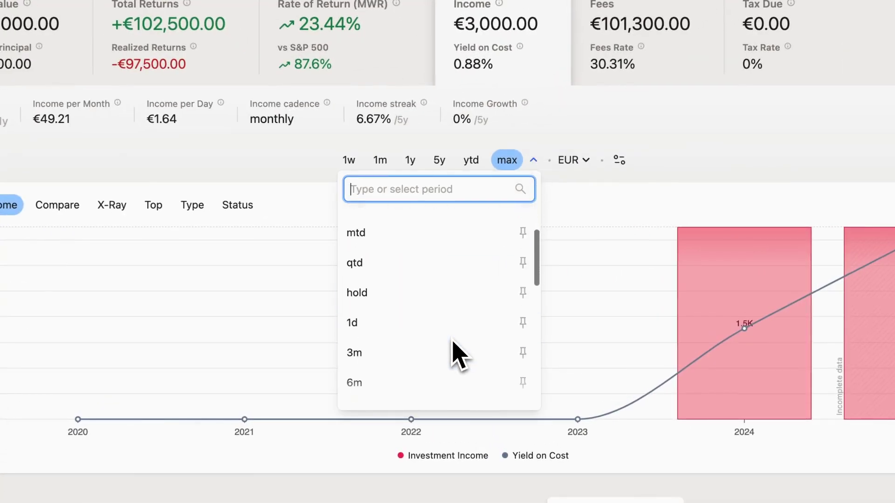
click(404, 360)
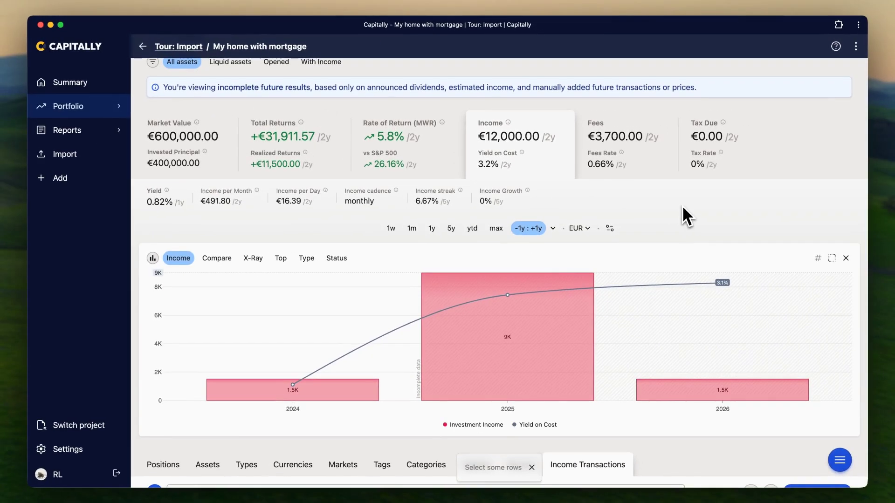
scroll(801, 141, down, 5)
scroll(683, 208, down, 5)
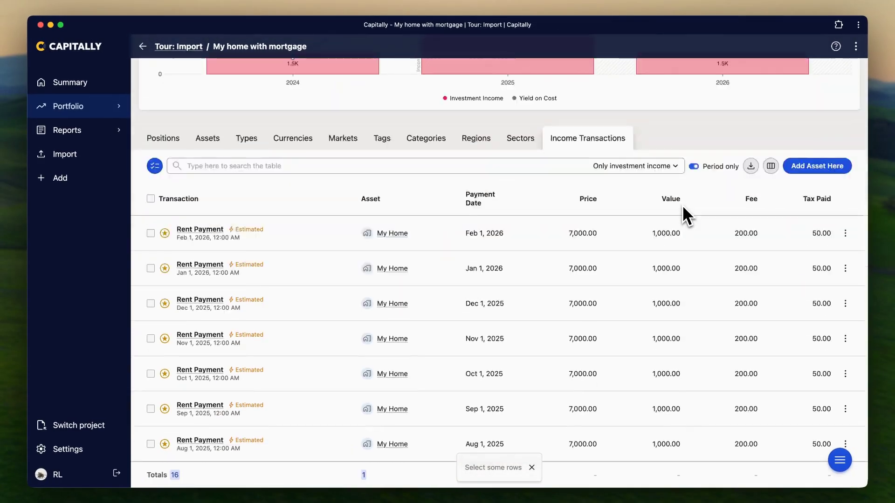